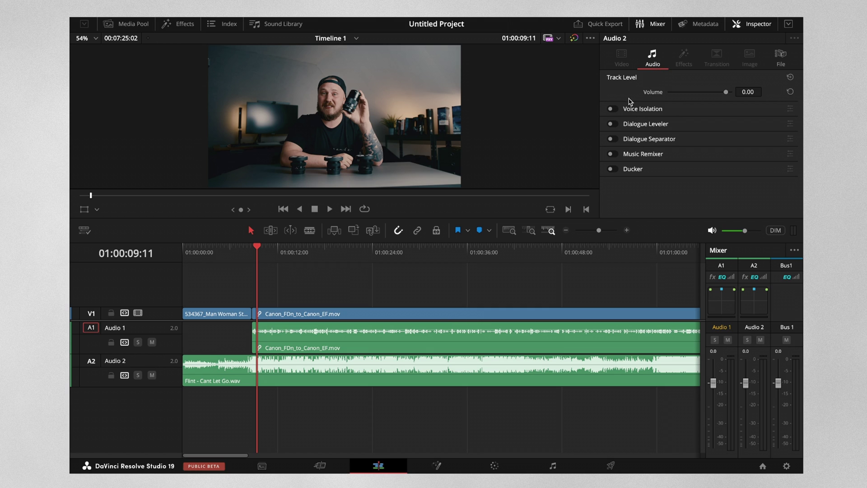
- Enable Ducker on Audio 2 at duck level 13.3 and drop the Flint music clip to -6 dB
{"action": "left_click", "coordinate": [613, 170]}
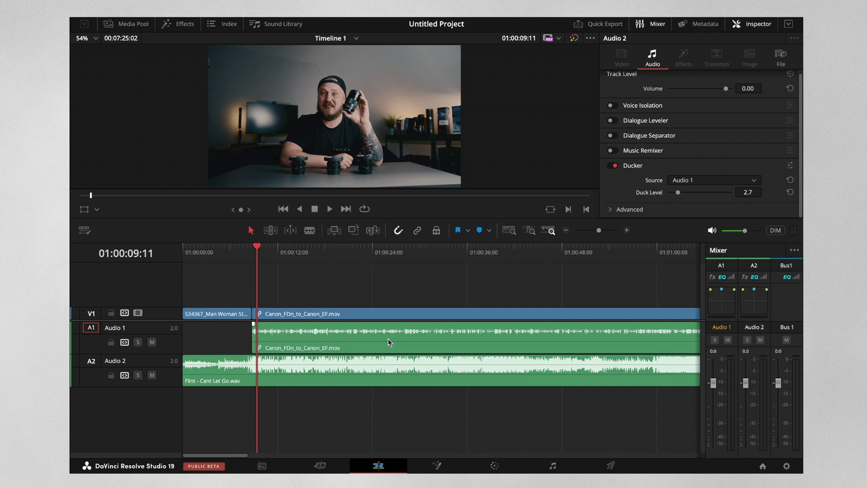
{"action": "left_click_drag", "start_coordinate": [680, 195], "coordinate": [706, 195]}
{"action": "left_click_drag", "start_coordinate": [710, 195], "coordinate": [713, 195]}
{"action": "left_click_drag", "start_coordinate": [347, 362], "coordinate": [335, 412]}
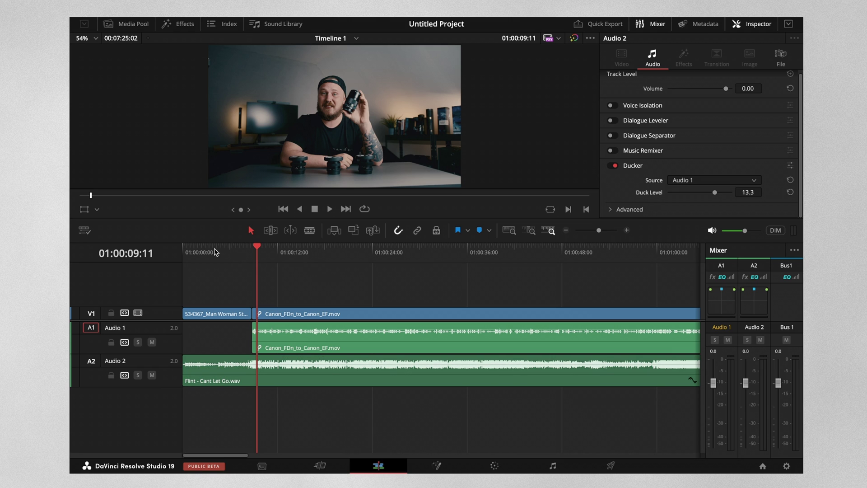
- Play the ducked mix from the start of the timeline, then stop playback
{"action": "key", "text": "Home"}
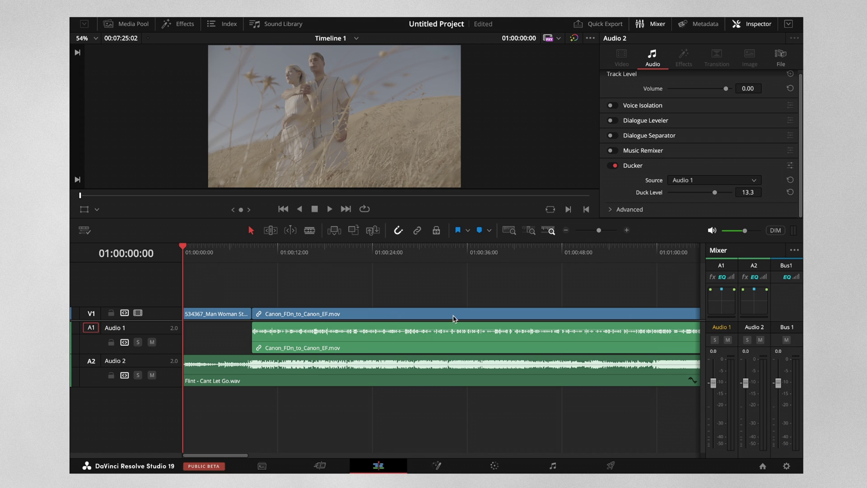
{"action": "key", "text": "Down"}
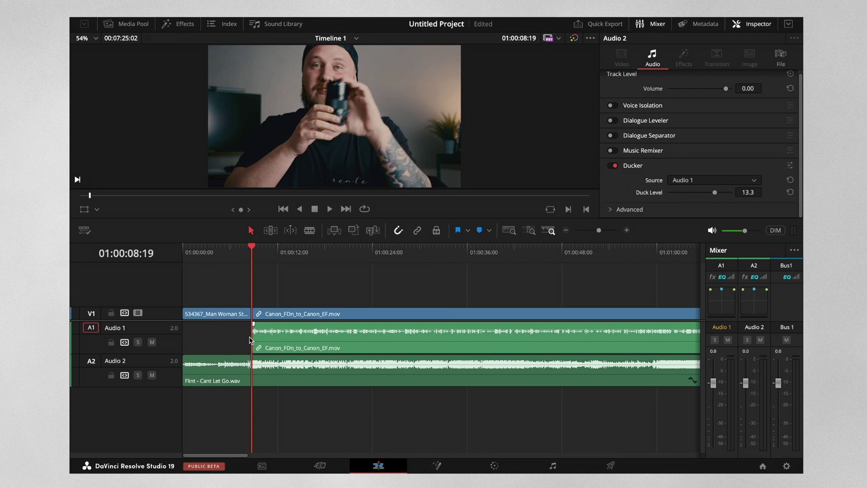
{"action": "left_click_drag", "start_coordinate": [235, 253], "coordinate": [152, 254]}
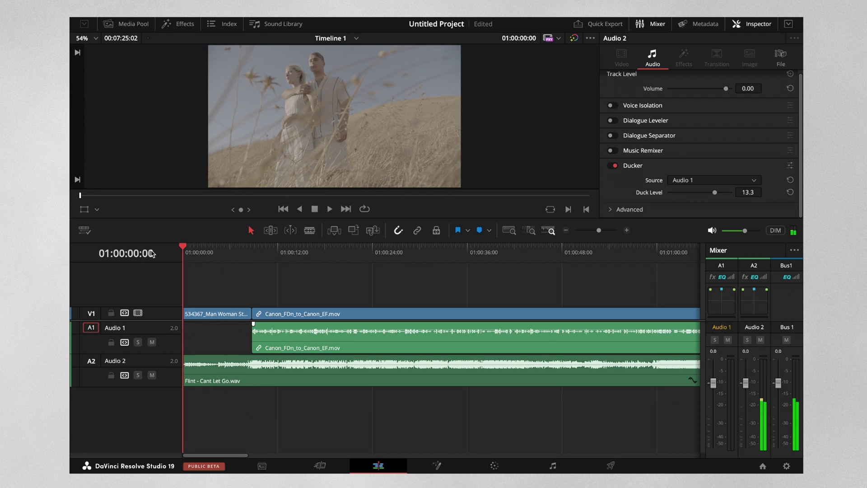
{"action": "key", "text": "space"}
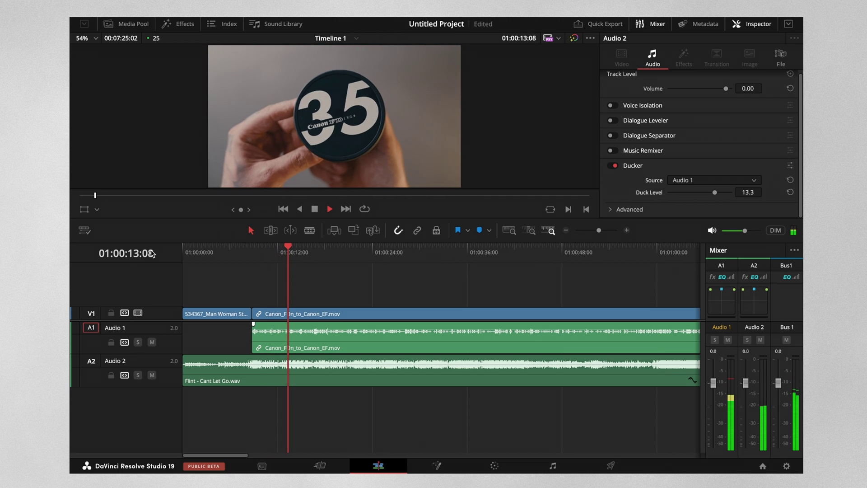
{"action": "key", "text": "space"}
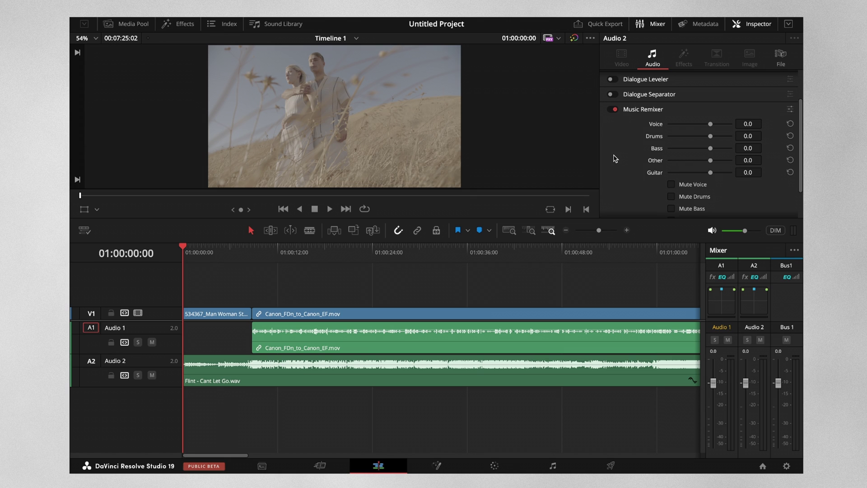
- In Audio 2's Music Remixer controls, raise the Voice stem level and the Bass stem to 4.4
{"action": "left_click", "coordinate": [631, 113]}
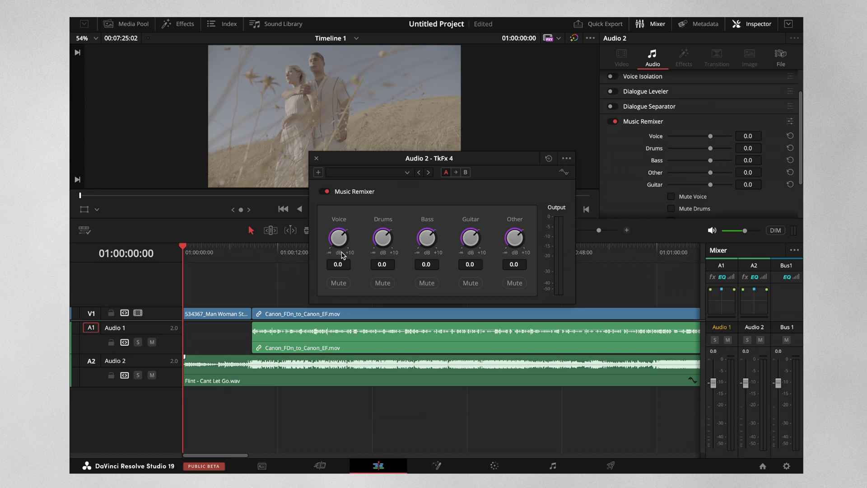
{"action": "left_click_drag", "start_coordinate": [337, 268], "coordinate": [367, 252]}
{"action": "left_click_drag", "start_coordinate": [421, 255], "coordinate": [479, 254]}
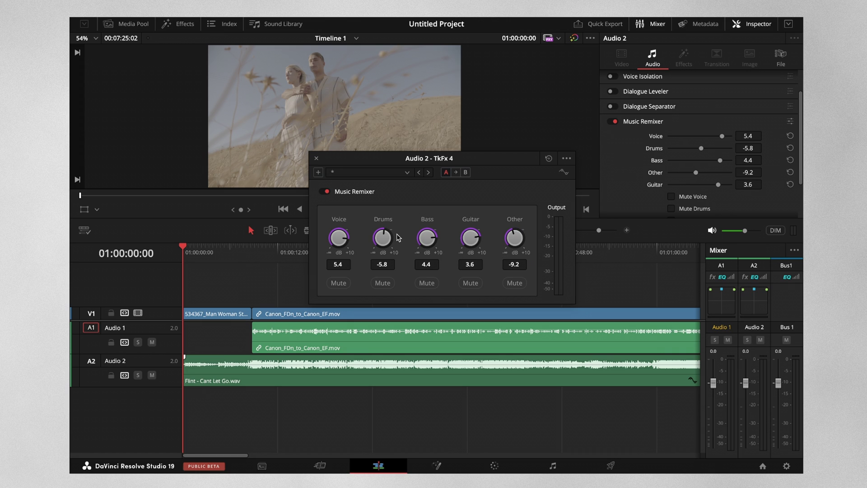
- Mute the Voice, Bass, Guitar and Other stems, leaving only Drums, and close the remixer
{"action": "left_click", "coordinate": [343, 283]}
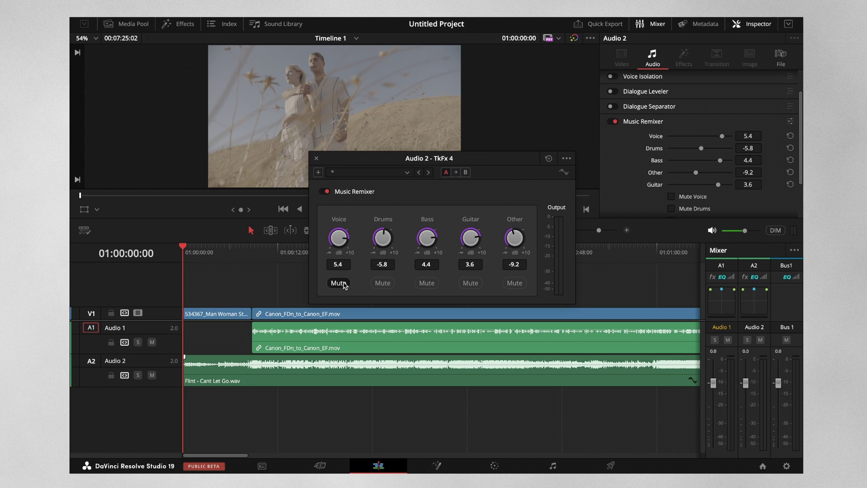
{"action": "left_click", "coordinate": [433, 284]}
{"action": "left_click", "coordinate": [480, 285]}
{"action": "left_click", "coordinate": [513, 286]}
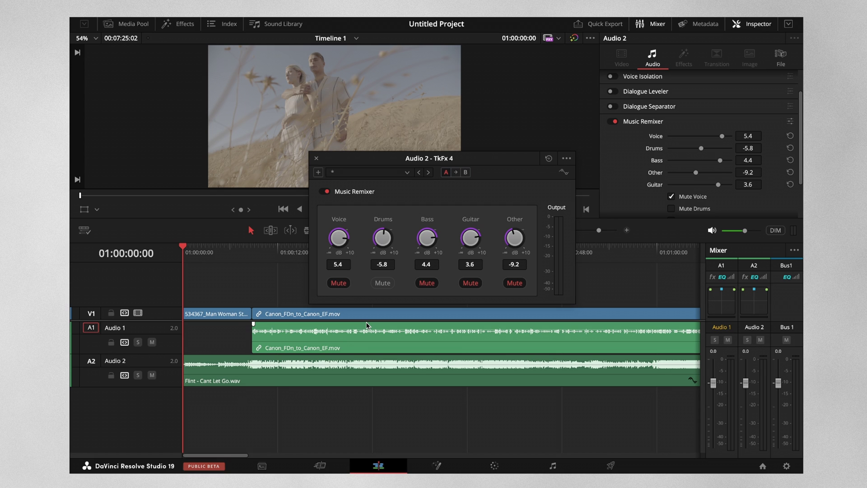
{"action": "left_click", "coordinate": [316, 158]}
- Duplicate the Flint - Cant Let Go.wav clip onto a new Audio 3 track and select that track
{"action": "left_click", "coordinate": [387, 379]}
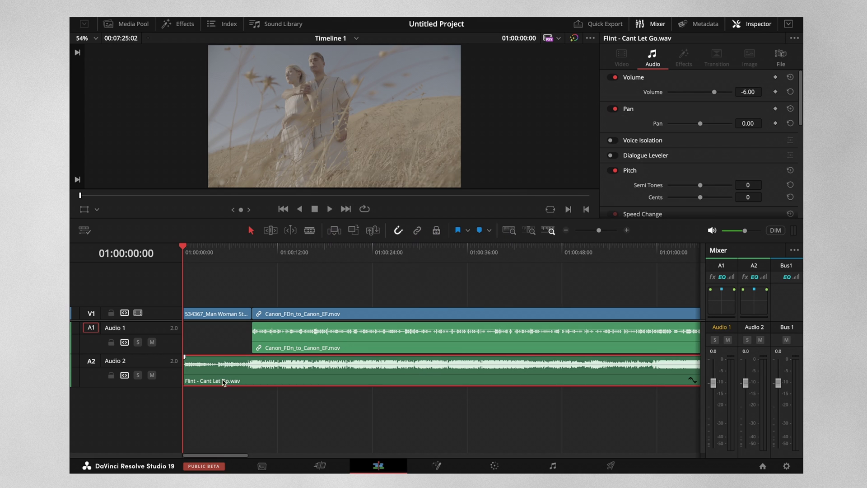
{"action": "left_click_drag", "start_coordinate": [252, 383], "coordinate": [223, 411]}
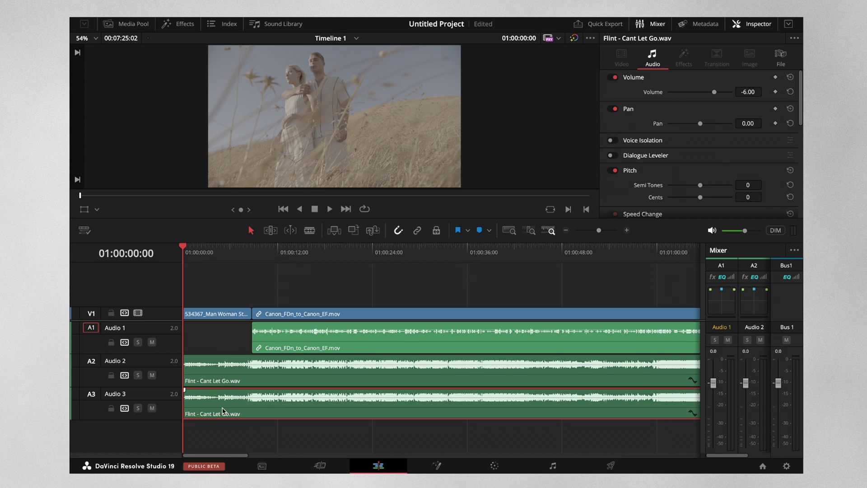
{"action": "left_click", "coordinate": [169, 395]}
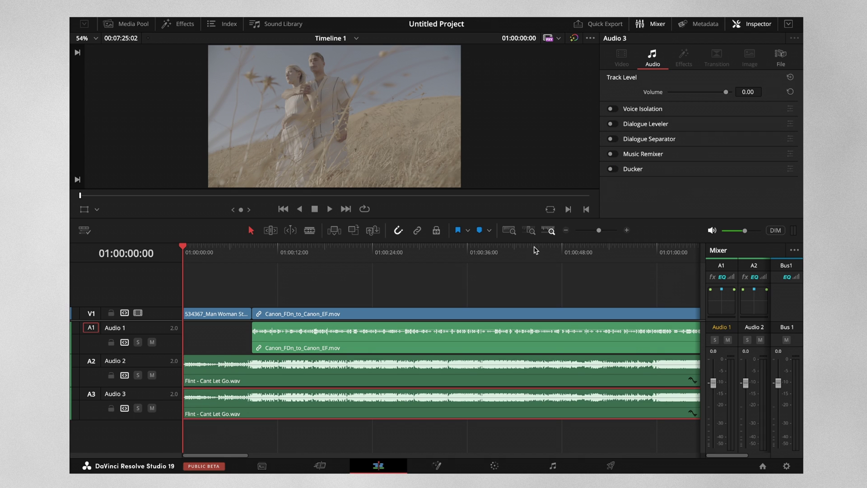
- Enable Music Remixer on Audio 3 and mute every stem except Voice
{"action": "left_click", "coordinate": [612, 154]}
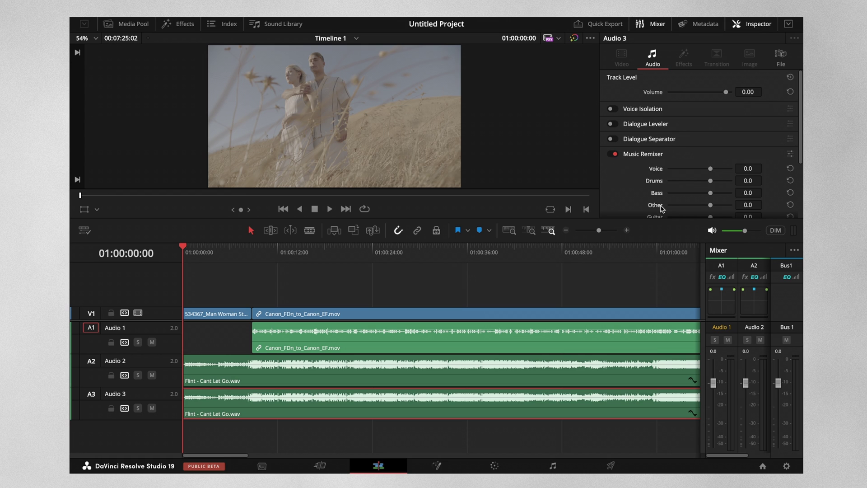
{"action": "scroll", "coordinate": [670, 211], "scroll_direction": "down", "scroll_amount": 1}
{"action": "left_click", "coordinate": [670, 211]}
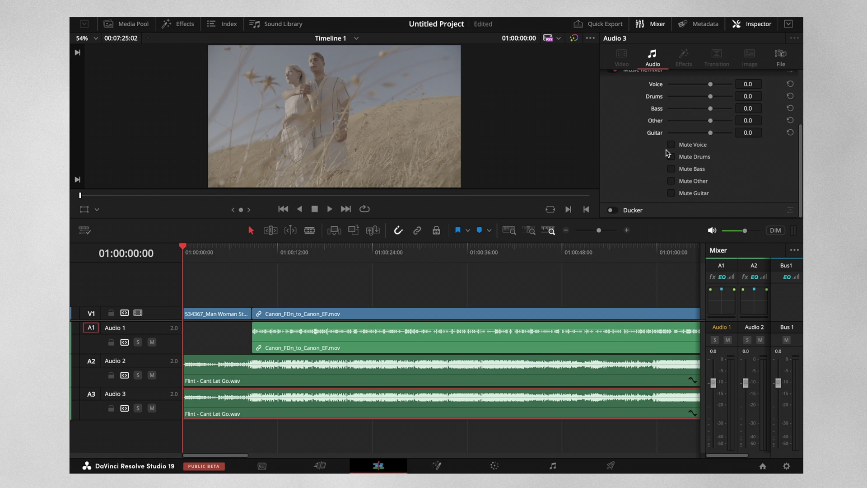
{"action": "left_click", "coordinate": [672, 169]}
{"action": "left_click", "coordinate": [672, 182]}
{"action": "left_click", "coordinate": [671, 194]}
{"action": "scroll", "coordinate": [704, 176], "scroll_direction": "up", "scroll_amount": 2}
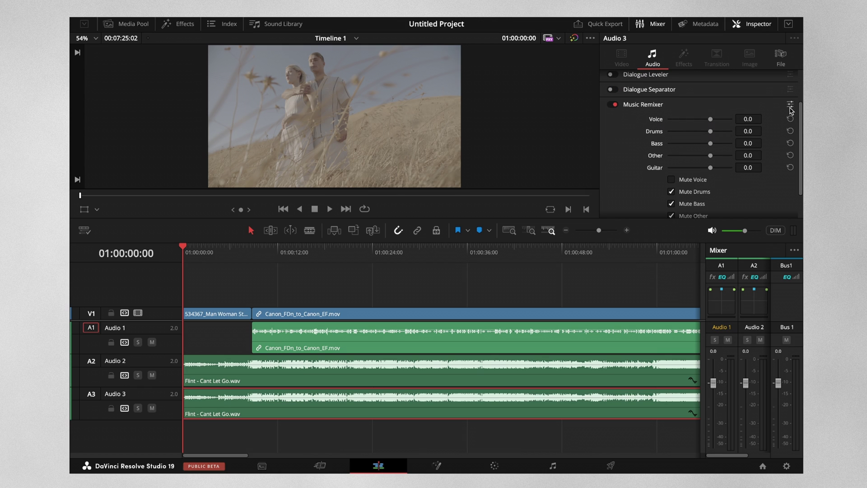
{"action": "left_click", "coordinate": [790, 105]}
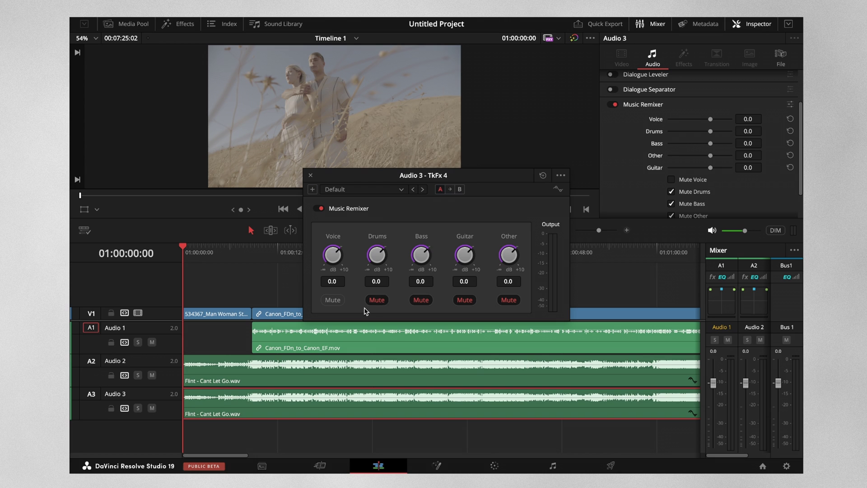
{"action": "left_click", "coordinate": [311, 175]}
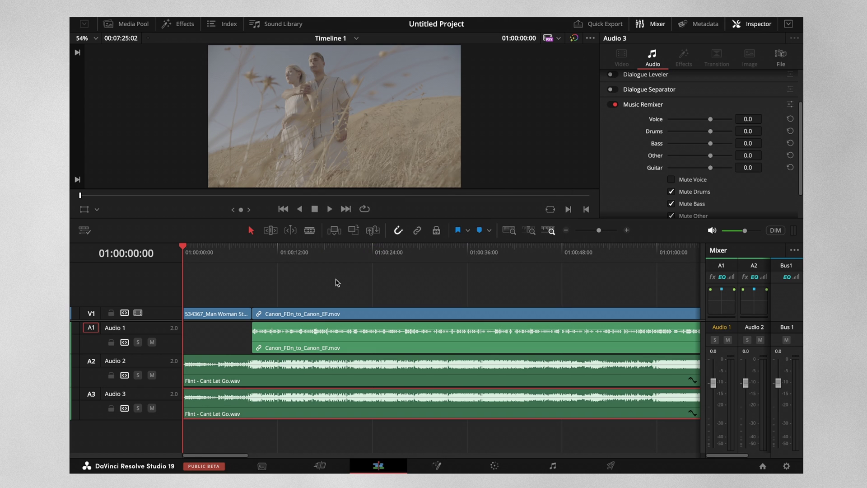
{"action": "left_click", "coordinate": [144, 368]}
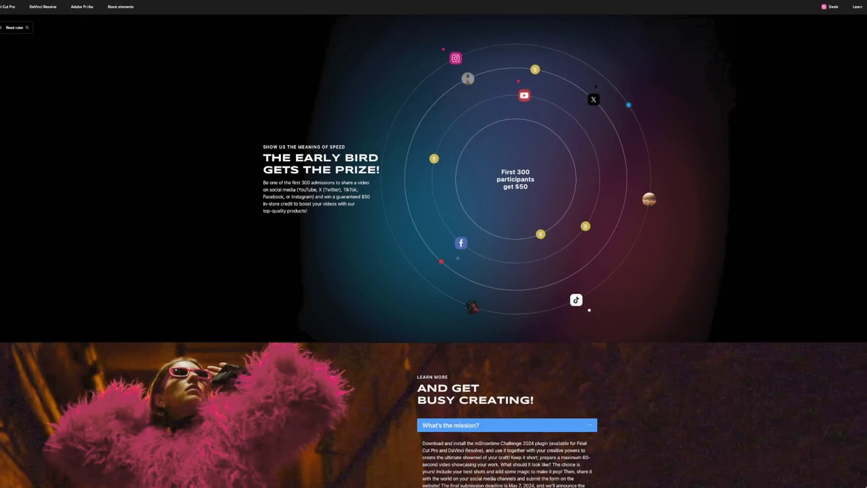
{"action": "scroll", "coordinate": [434, 244], "scroll_direction": "down", "scroll_amount": 10}
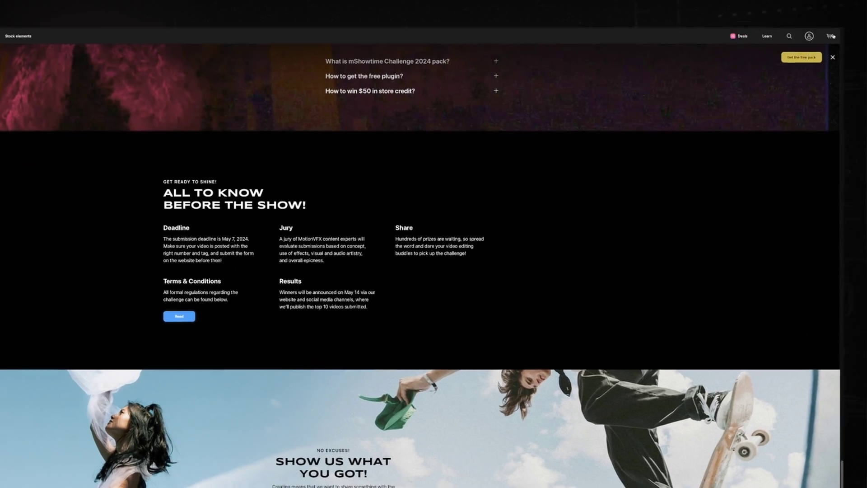
- Add the free mShowtime Challenge 2024 pack to the cart and accept its conditions
{"action": "left_click", "coordinate": [763, 76]}
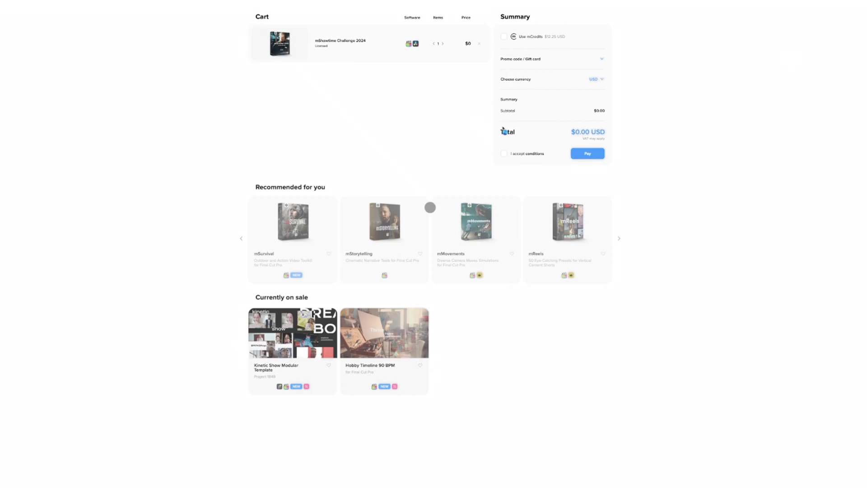
{"action": "left_click", "coordinate": [504, 153]}
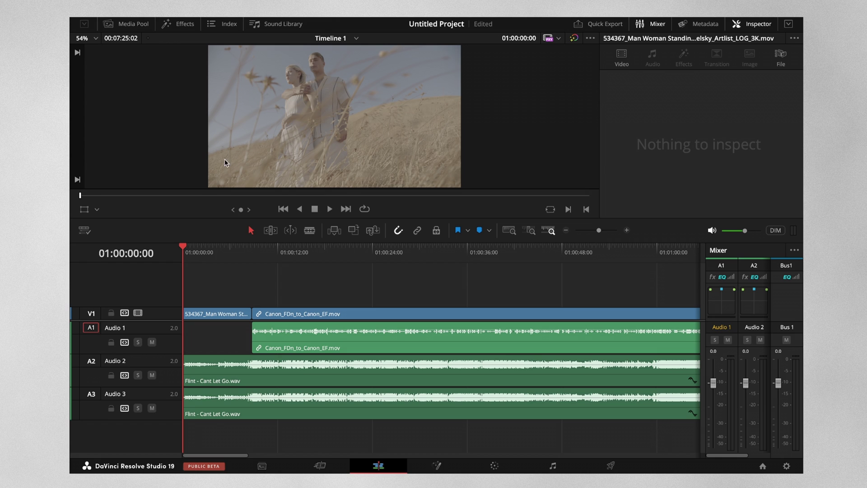
- Search the Effects library for 'film lo' and drop Film Look Creator onto the 534367 couple clip
{"action": "left_click", "coordinate": [177, 24]}
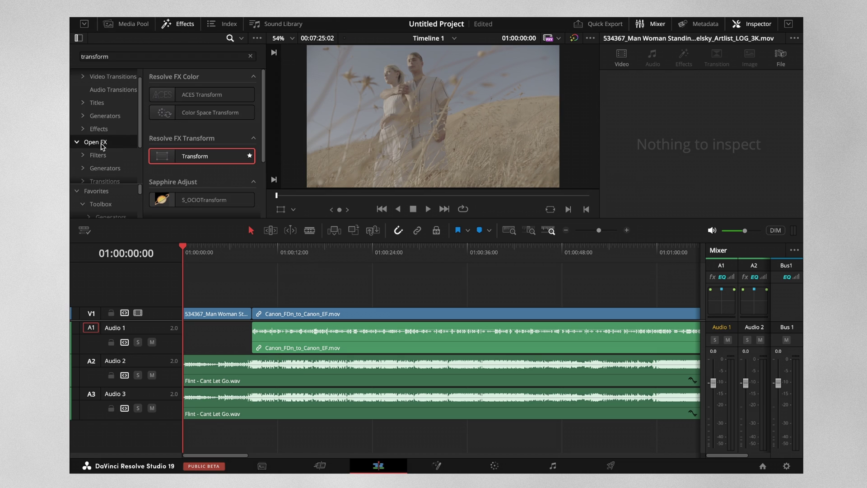
{"action": "left_click", "coordinate": [252, 57]}
{"action": "type", "text": "film look"}
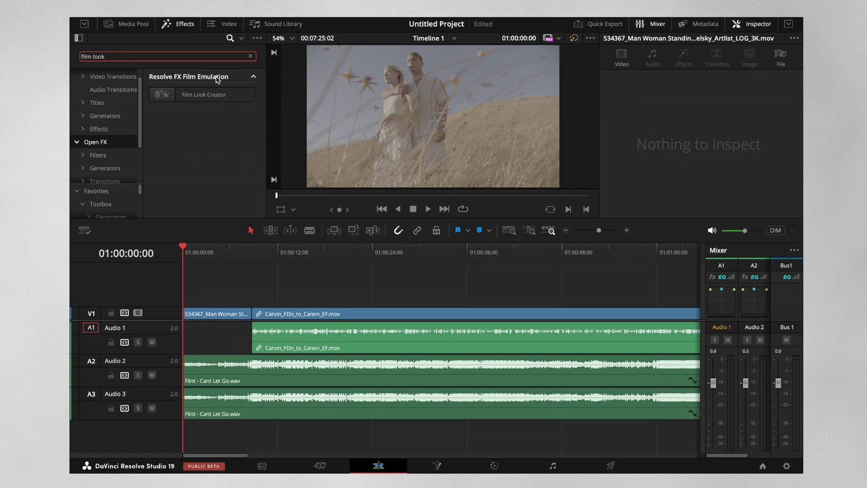
{"action": "left_click_drag", "start_coordinate": [204, 95], "coordinate": [218, 314]}
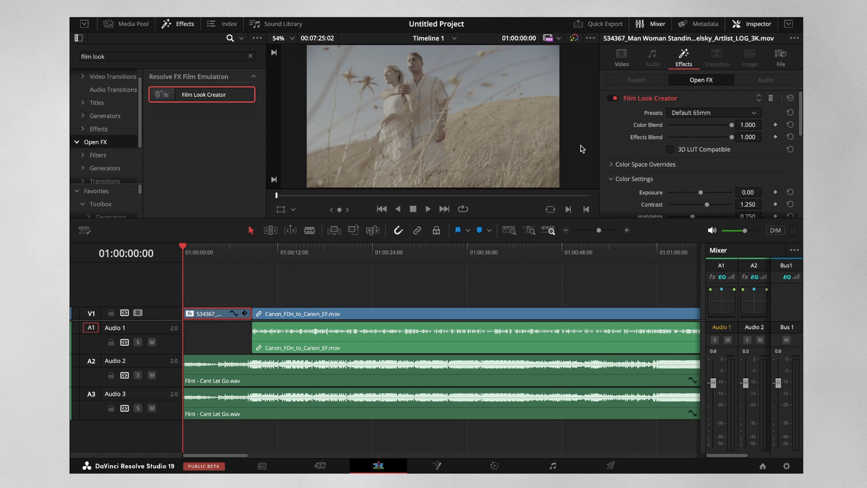
- Keep the Default 65mm preset and set the input to ARRI Wide Gamut 4 with ARRI LogC4 gamma
{"action": "left_click", "coordinate": [680, 113]}
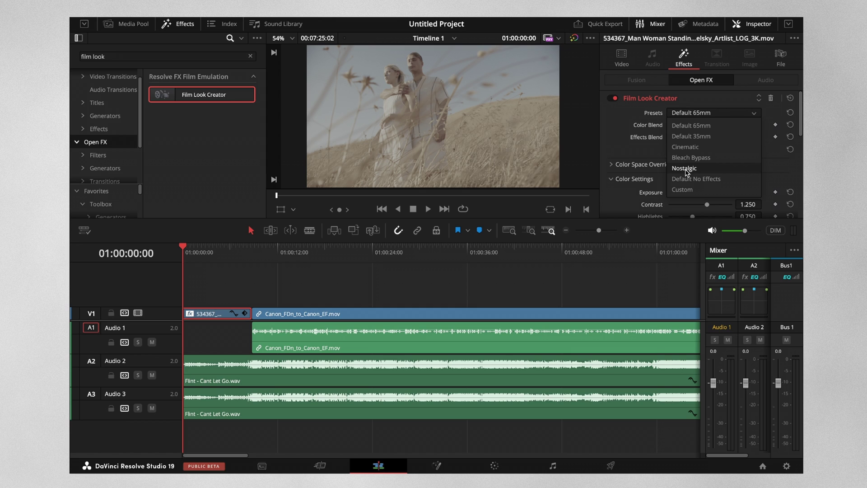
{"action": "left_click", "coordinate": [619, 142]}
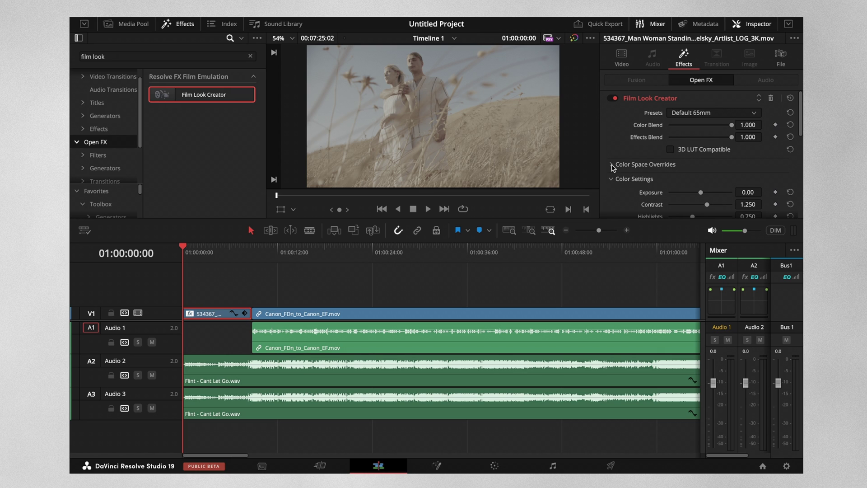
{"action": "left_click", "coordinate": [613, 165]}
{"action": "scroll", "coordinate": [627, 138], "scroll_direction": "down", "scroll_amount": 2}
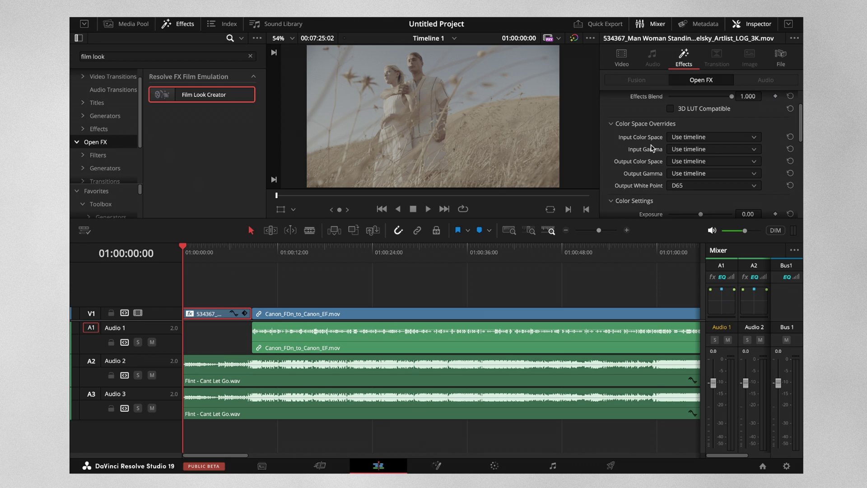
{"action": "left_click", "coordinate": [702, 138]}
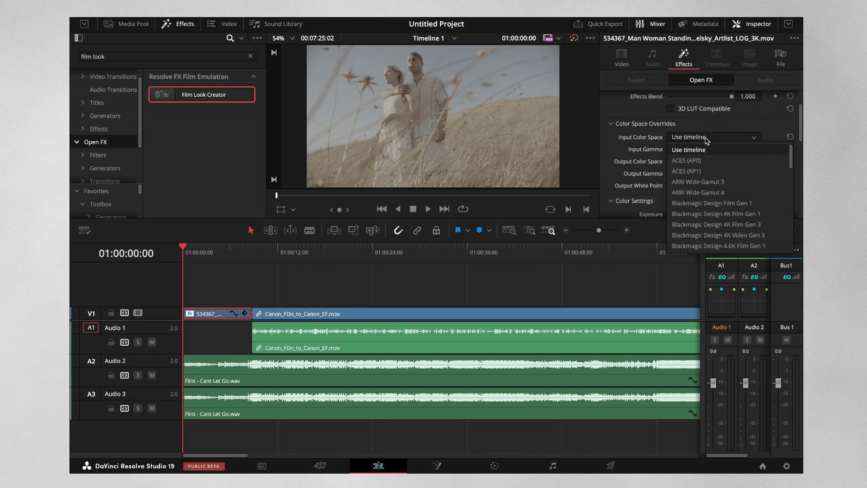
{"action": "left_click", "coordinate": [707, 192]}
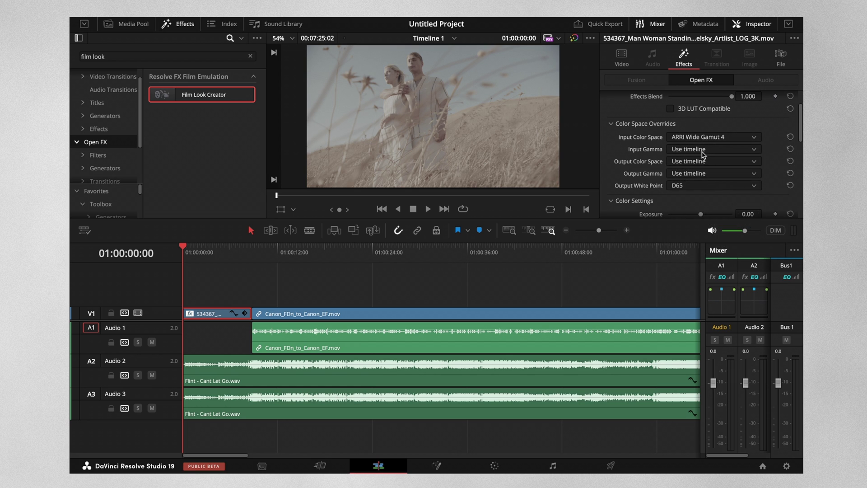
{"action": "left_click", "coordinate": [703, 150]}
{"action": "left_click", "coordinate": [696, 227]}
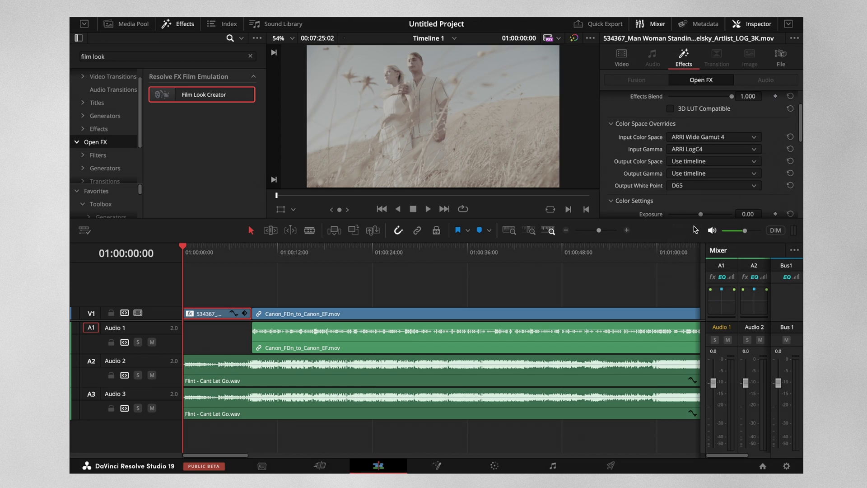
- Set the output color space to Rec.709 and the output gamma to Rec.709-A
{"action": "left_click", "coordinate": [697, 163]}
{"action": "key", "text": "r"}
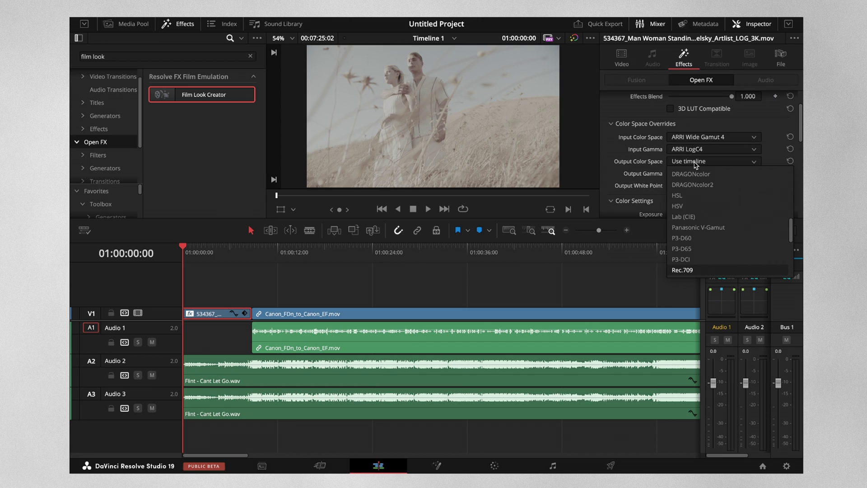
{"action": "key", "text": "Return"}
{"action": "left_click", "coordinate": [690, 172]}
{"action": "key", "text": "c"}
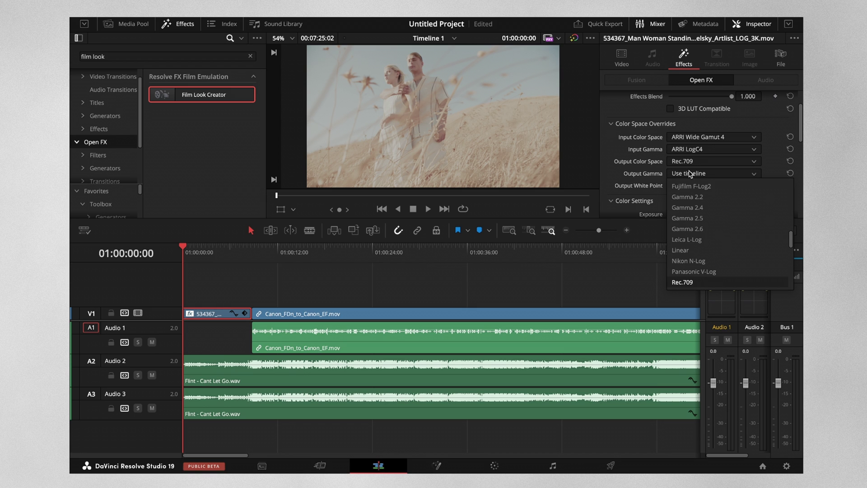
{"action": "key", "text": "Down"}
{"action": "key", "text": "r"}
{"action": "key", "text": "Return"}
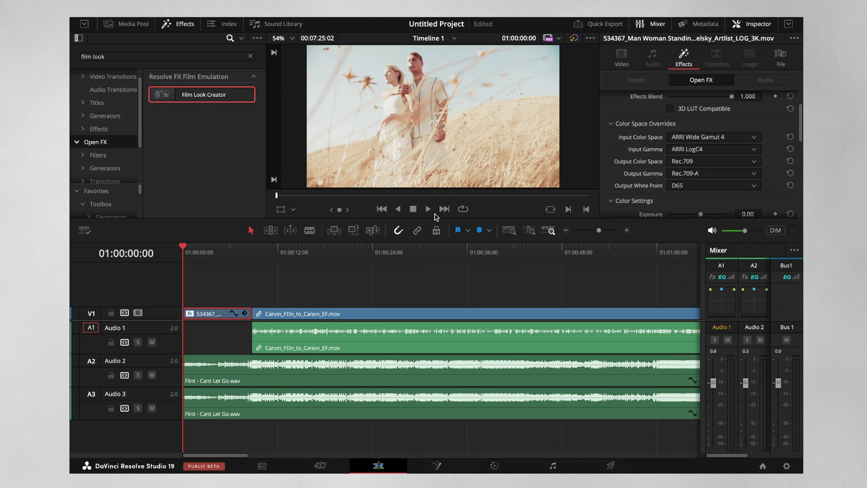
- Lower Film Look Creator exposure to -1.13 and enable Split Tone (Amount 0.458, Pivot 0.380)
{"action": "scroll", "coordinate": [603, 166], "scroll_direction": "down", "scroll_amount": 4}
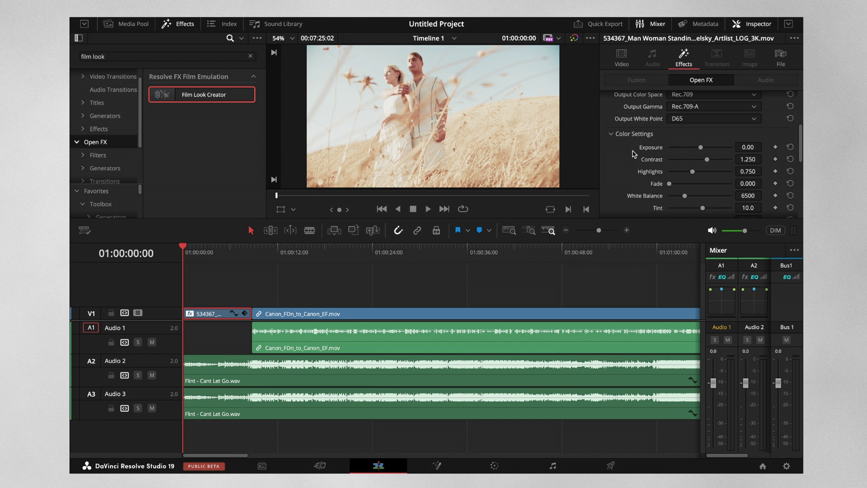
{"action": "left_click_drag", "start_coordinate": [701, 147], "coordinate": [694, 148]}
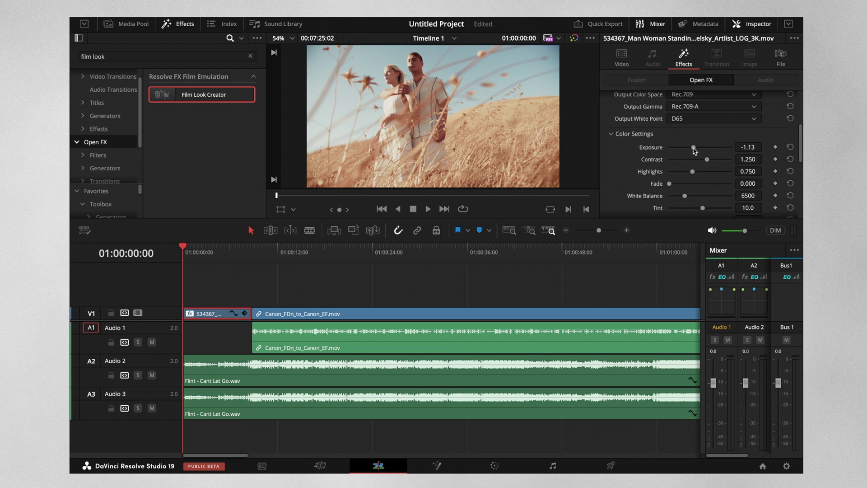
{"action": "scroll", "coordinate": [688, 184], "scroll_direction": "down", "scroll_amount": 1}
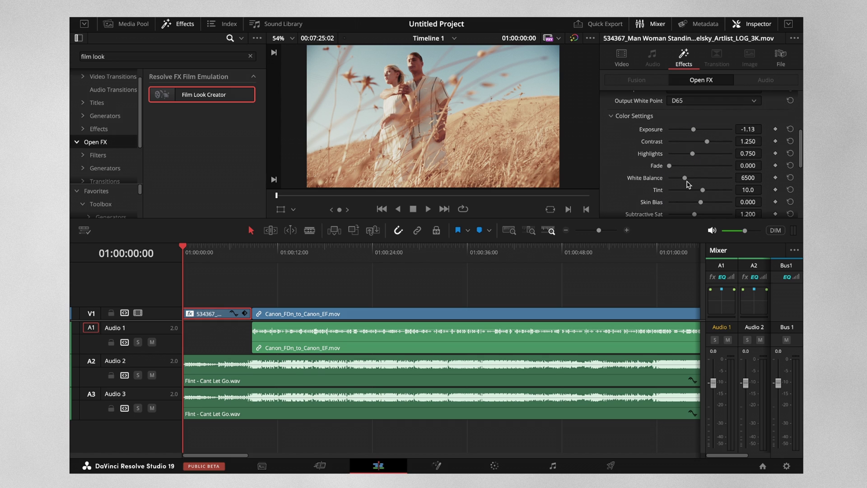
{"action": "left_click", "coordinate": [612, 116]}
{"action": "left_click", "coordinate": [611, 130]}
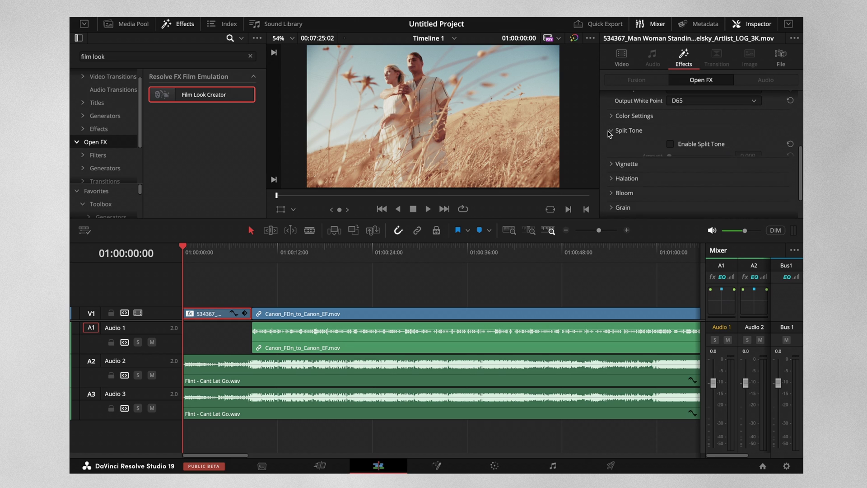
{"action": "left_click", "coordinate": [671, 144]}
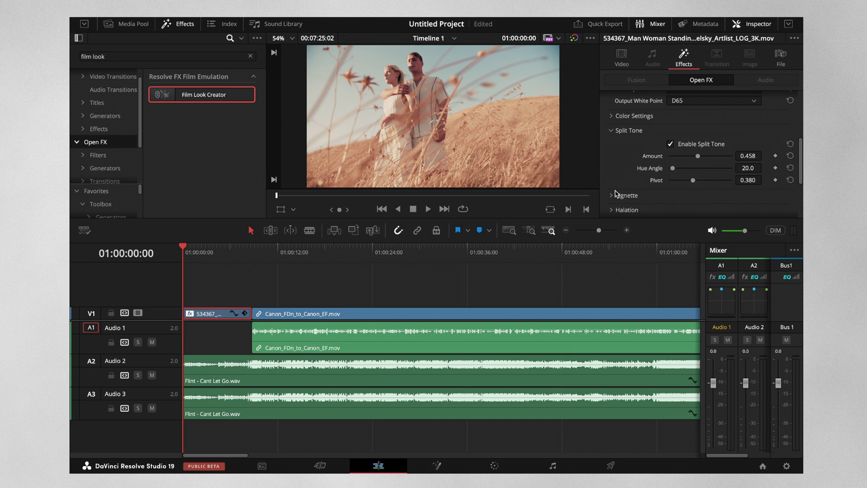
{"action": "scroll", "coordinate": [617, 194], "scroll_direction": "down", "scroll_amount": 3}
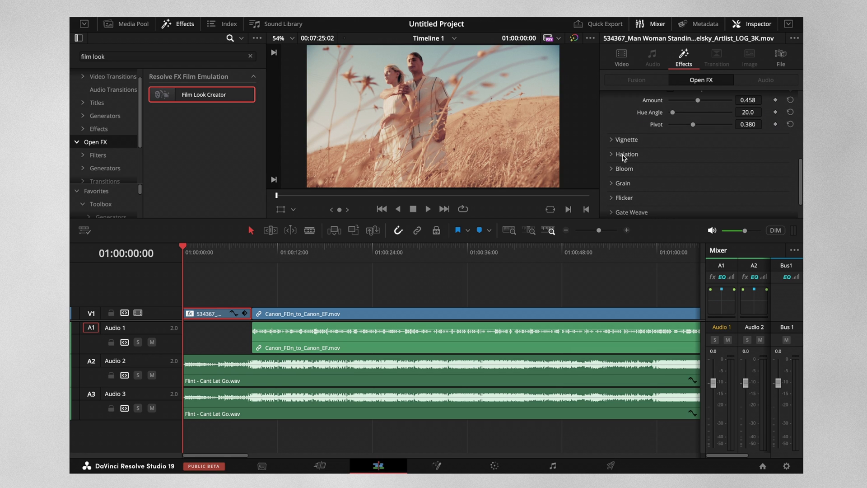
{"action": "scroll", "coordinate": [622, 175], "scroll_direction": "down", "scroll_amount": 2}
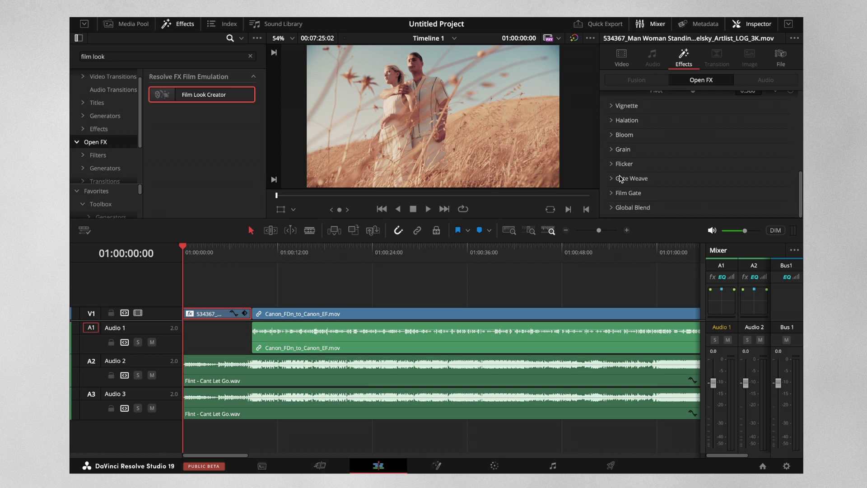
- Turn on the Film Gate frame in Film Look Creator
{"action": "left_click", "coordinate": [612, 193]}
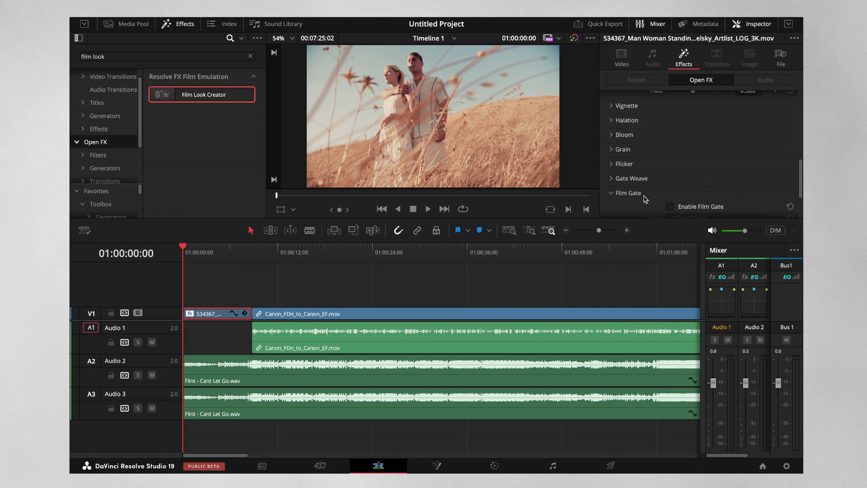
{"action": "scroll", "coordinate": [660, 194], "scroll_direction": "down", "scroll_amount": 1}
{"action": "left_click", "coordinate": [671, 185]}
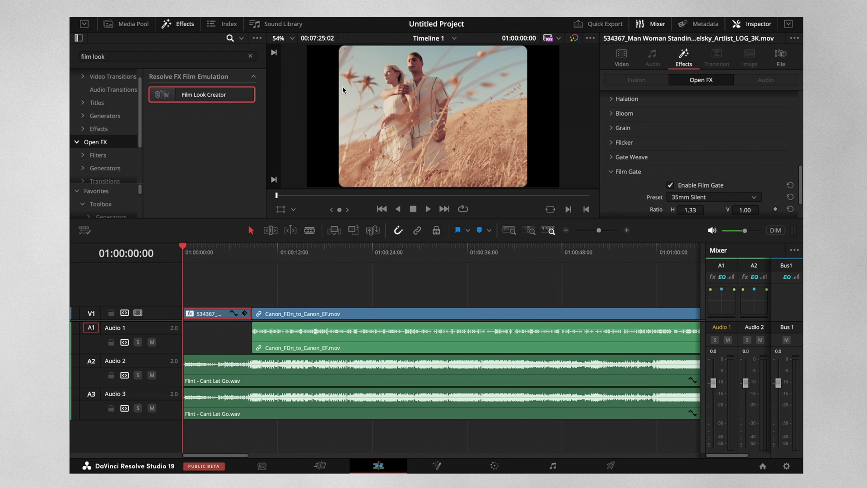
{"action": "scroll", "coordinate": [635, 167], "scroll_direction": "down", "scroll_amount": 2}
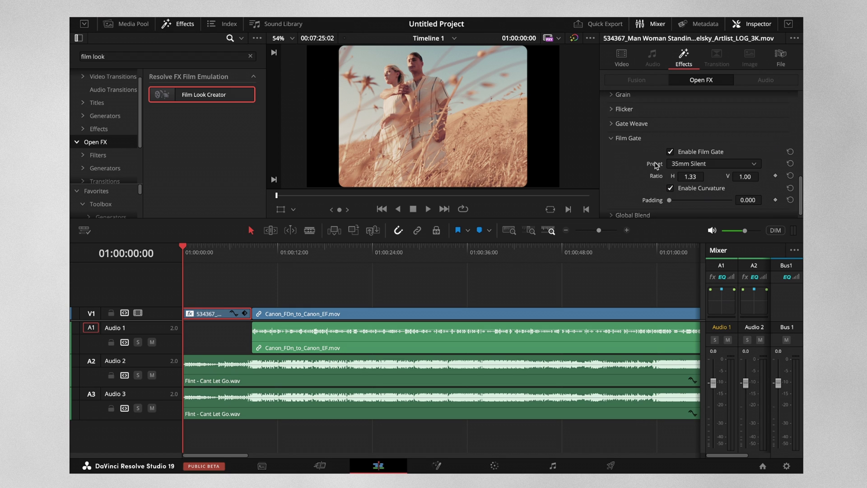
- Try the Super 16mm, Super 8mm and 2.4:1 gate presets, then settle on Custom with 0.674 padding
{"action": "left_click", "coordinate": [680, 163]}
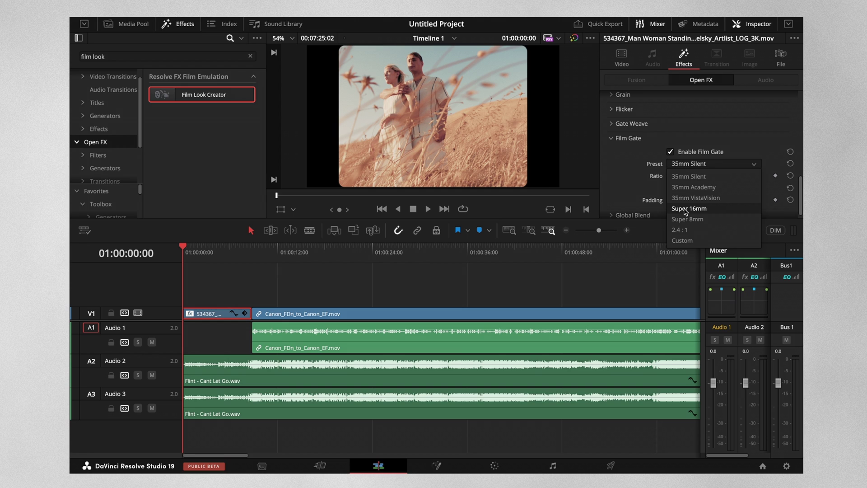
{"action": "left_click", "coordinate": [686, 209]}
{"action": "left_click", "coordinate": [687, 164]}
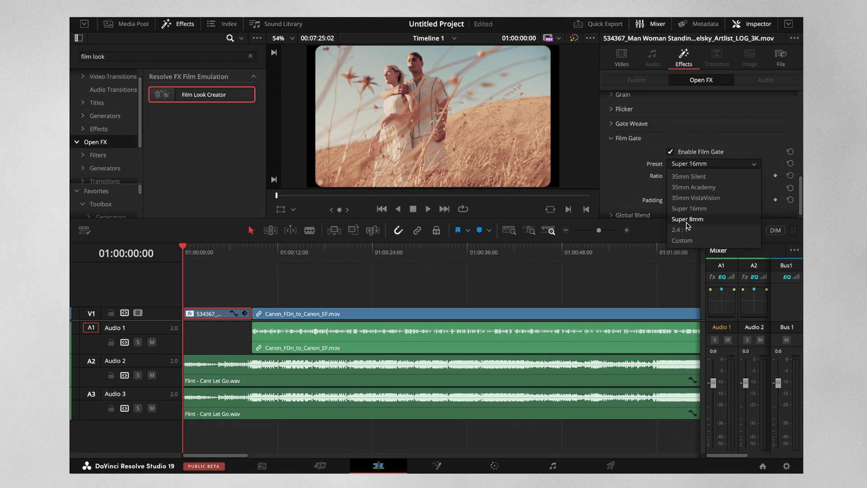
{"action": "left_click", "coordinate": [688, 219]}
{"action": "left_click", "coordinate": [690, 165]}
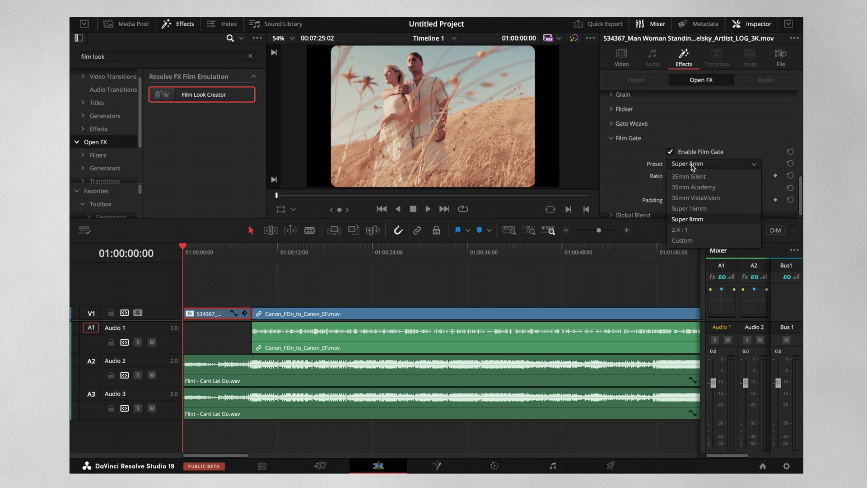
{"action": "left_click", "coordinate": [686, 231]}
{"action": "left_click", "coordinate": [691, 164]}
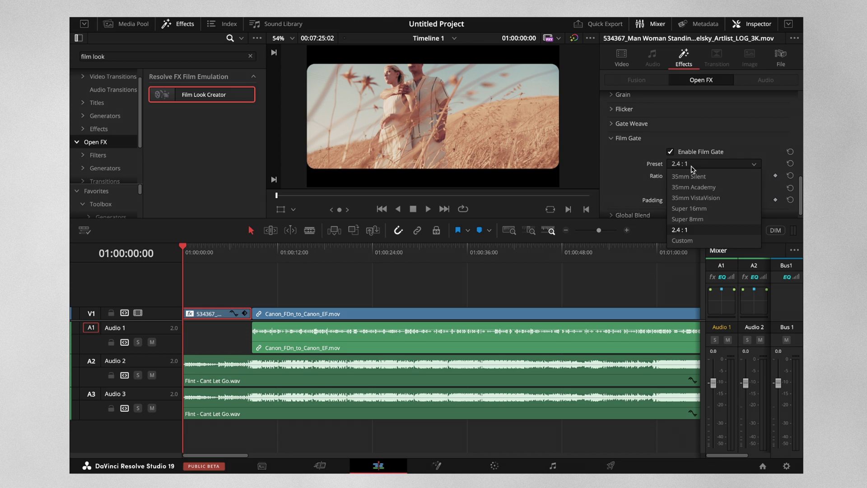
{"action": "left_click", "coordinate": [681, 241]}
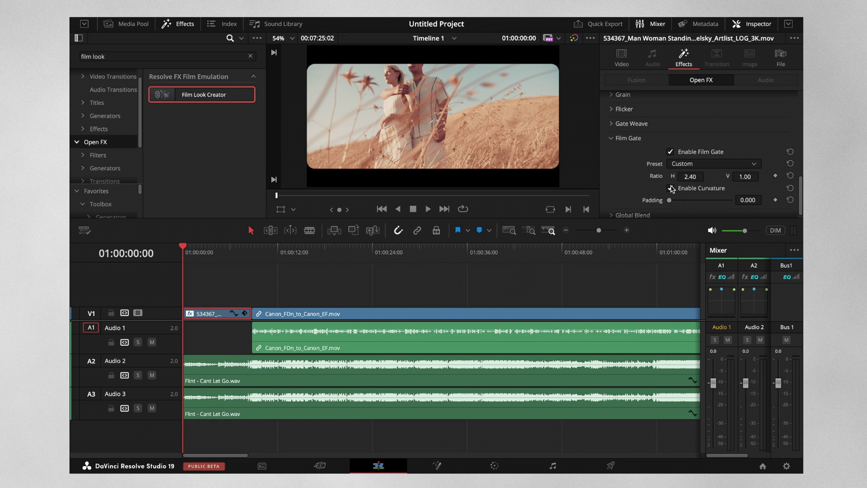
{"action": "left_click_drag", "start_coordinate": [670, 201], "coordinate": [711, 200]}
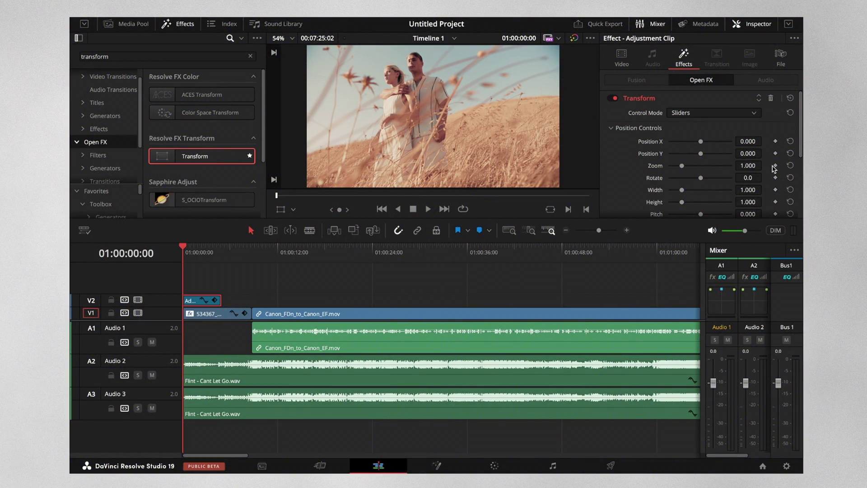
- Keyframe Transform Zoom at 1.0 at the clip start and 1.675 about two seconds in
{"action": "left_click", "coordinate": [775, 165]}
{"action": "left_click", "coordinate": [200, 251]}
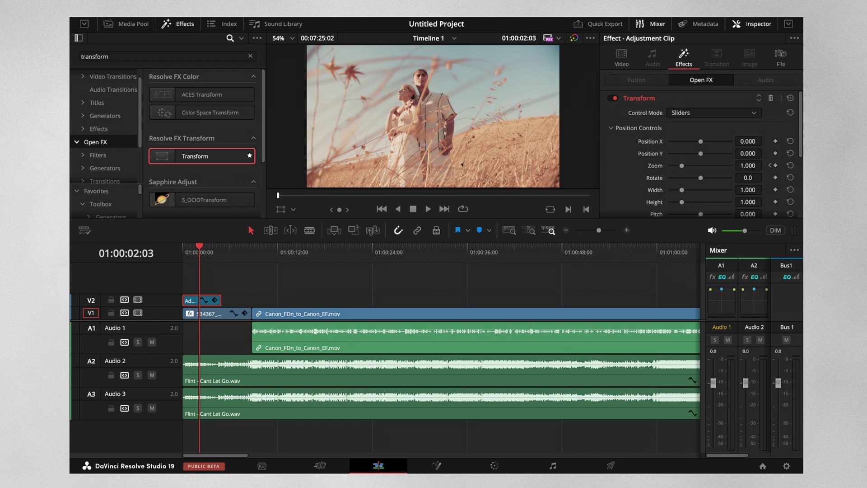
{"action": "left_click_drag", "start_coordinate": [743, 165], "coordinate": [764, 165]}
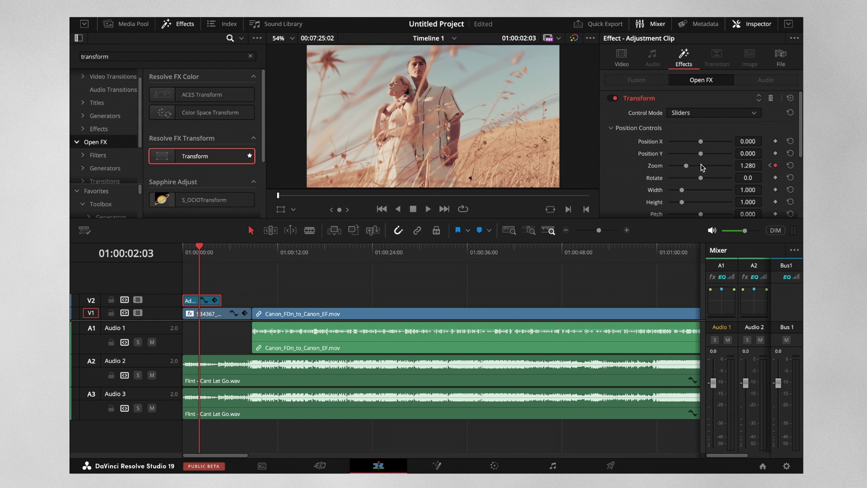
{"action": "left_click_drag", "start_coordinate": [687, 166], "coordinate": [694, 168]}
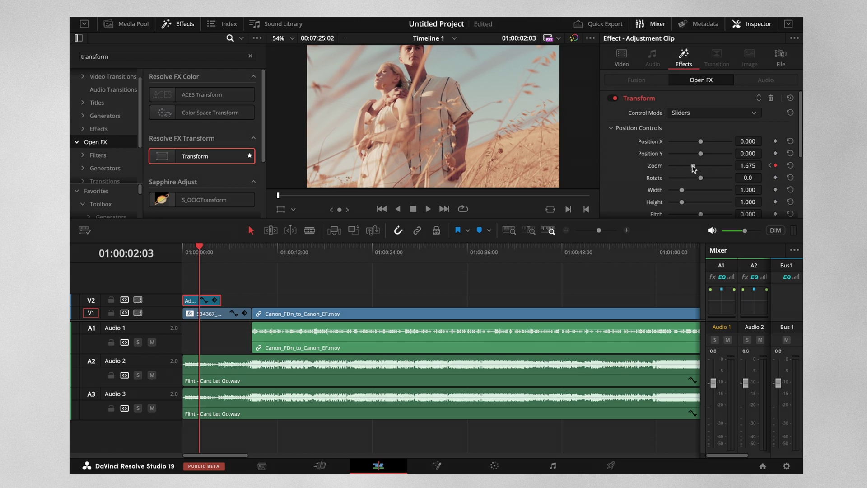
{"action": "scroll", "coordinate": [292, 241], "scroll_direction": "up", "scroll_amount": 3}
- Ease both zoom keyframes in the curve editor and pull the handle up so the zoom overshoots
{"action": "left_click", "coordinate": [411, 361]}
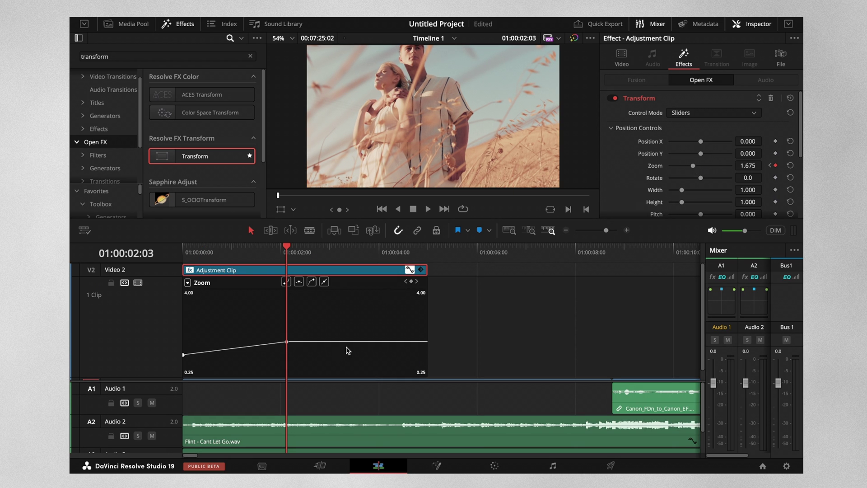
{"action": "left_click", "coordinate": [287, 342]}
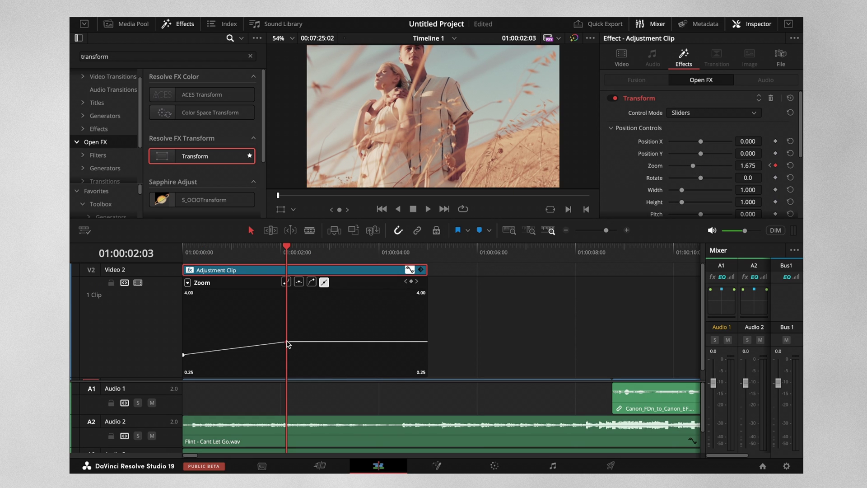
{"action": "left_click", "coordinate": [312, 282]}
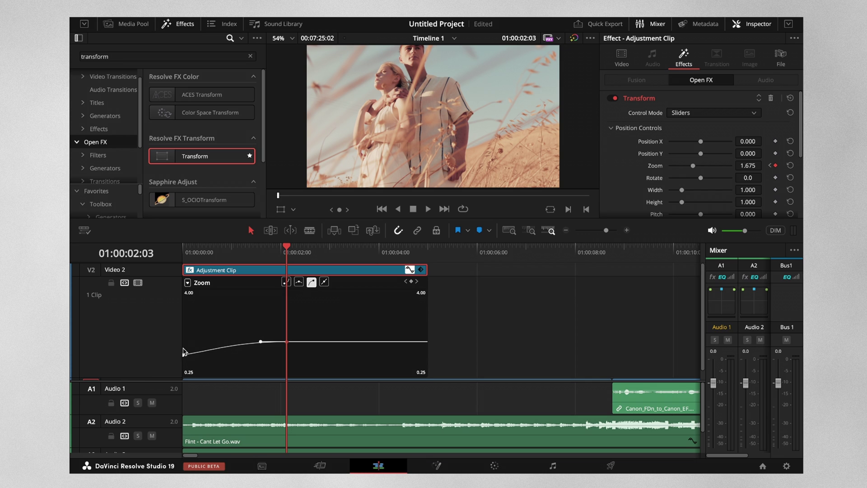
{"action": "left_click", "coordinate": [183, 355]}
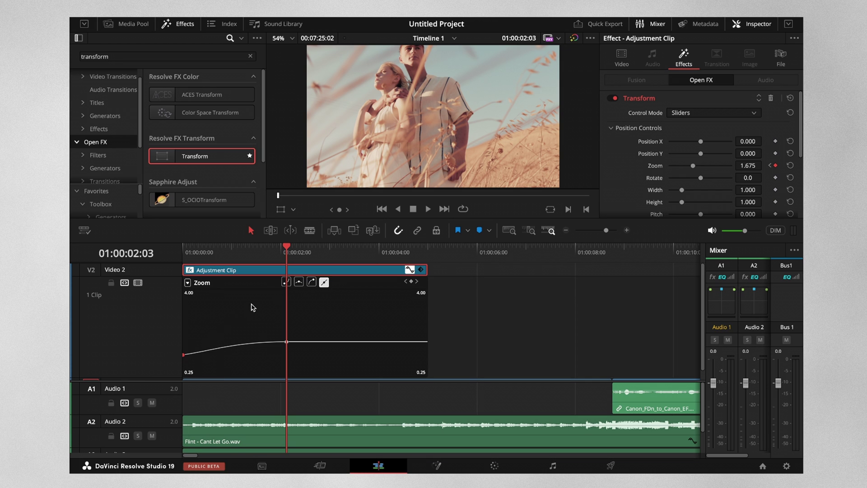
{"action": "left_click", "coordinate": [287, 282]}
{"action": "left_click", "coordinate": [287, 342]}
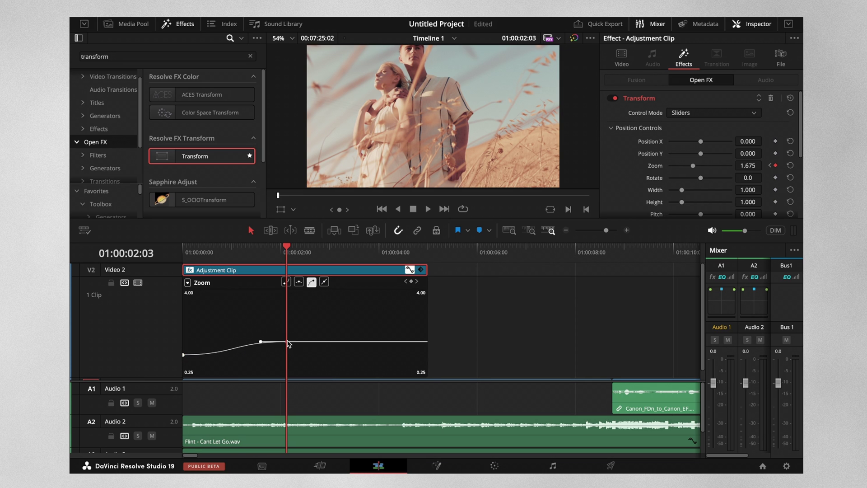
{"action": "left_click_drag", "start_coordinate": [260, 341], "coordinate": [243, 313]}
- Play the eased zoom push-in from the timeline start, then stop and return to the start
{"action": "left_click_drag", "start_coordinate": [194, 252], "coordinate": [183, 251]}
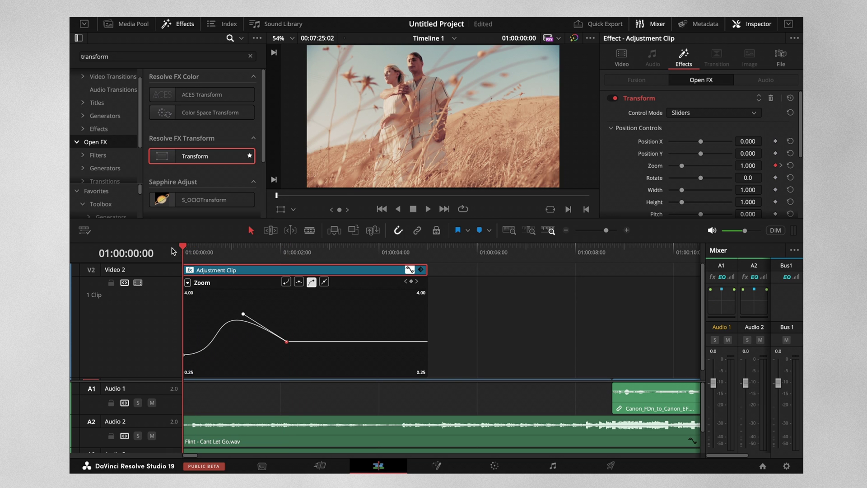
{"action": "key", "text": "space"}
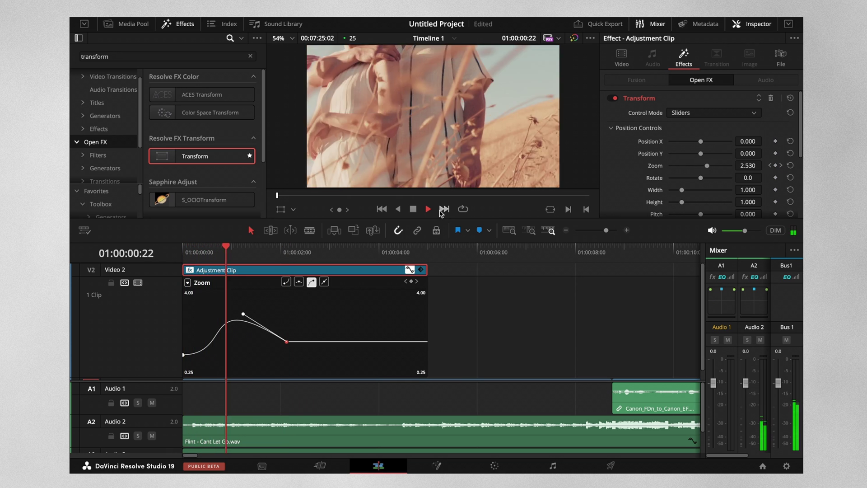
{"action": "key", "text": "space"}
{"action": "key", "text": "Home"}
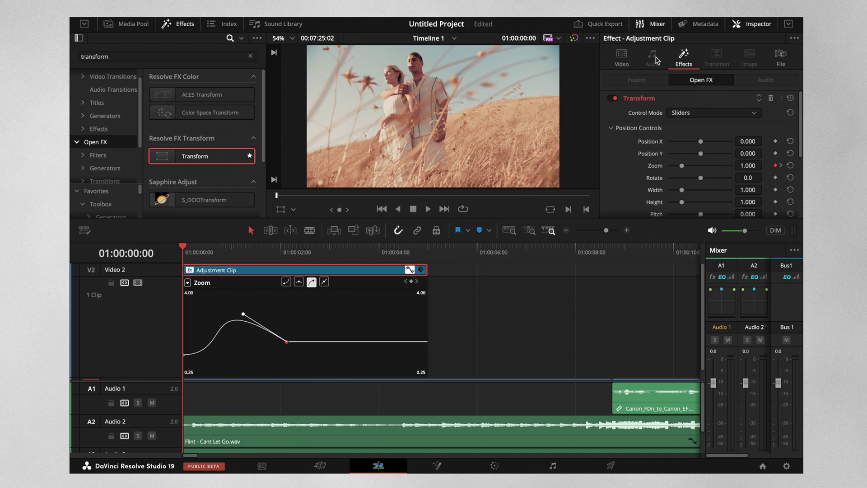
- Show the clip's video transform settings, then move to the Color page's ColorSlice palette
{"action": "left_click", "coordinate": [624, 60]}
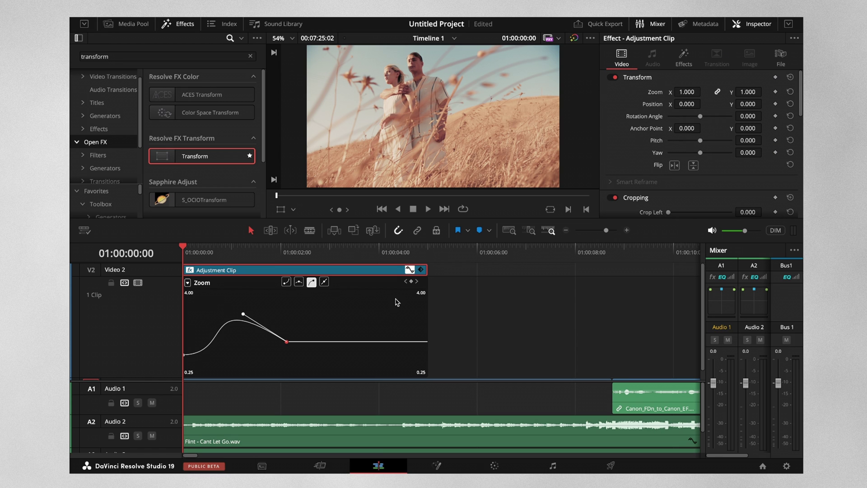
{"action": "mouse_move", "coordinate": [245, 322]}
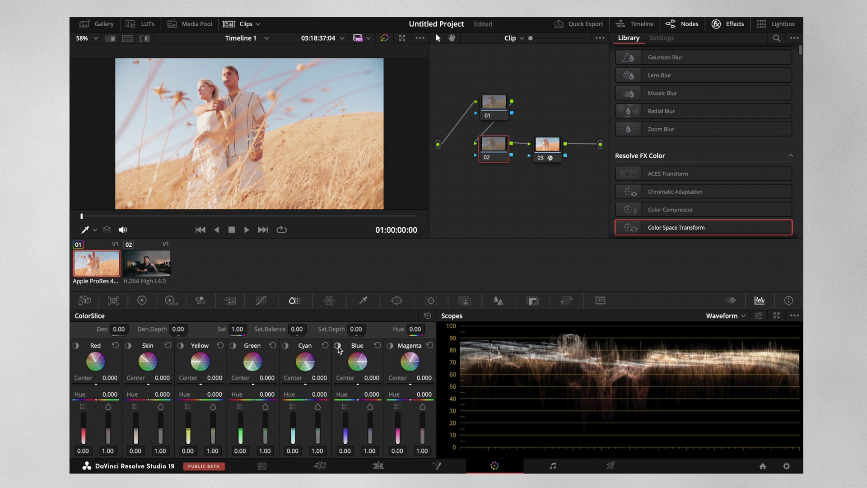
- Shift the Blue slice center to -1.000 while previewing the affected sky areas
{"action": "left_click", "coordinate": [338, 346]}
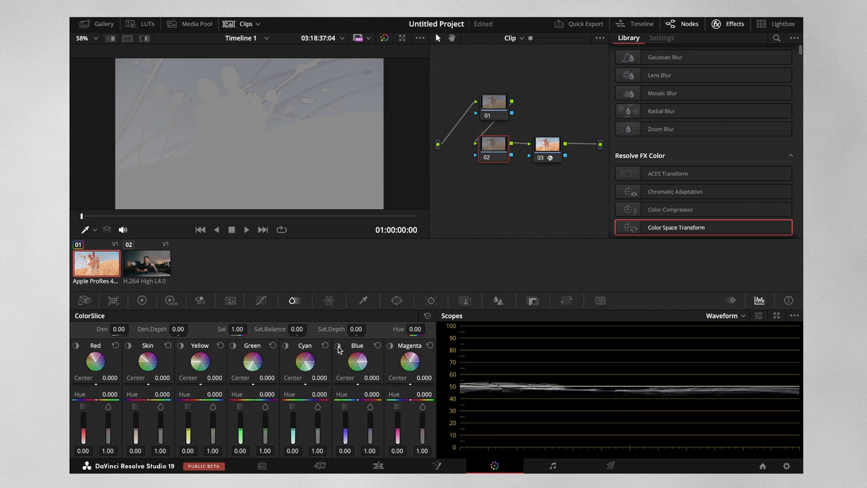
{"action": "left_click", "coordinate": [338, 347]}
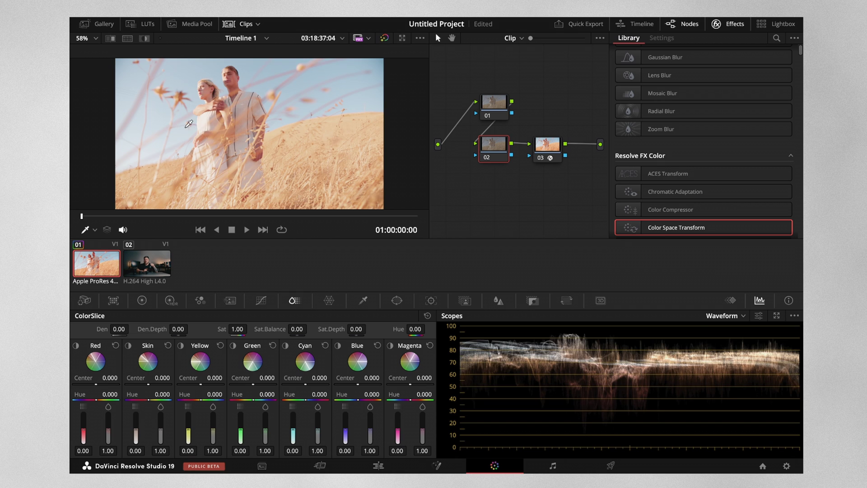
{"action": "left_click", "coordinate": [145, 39]}
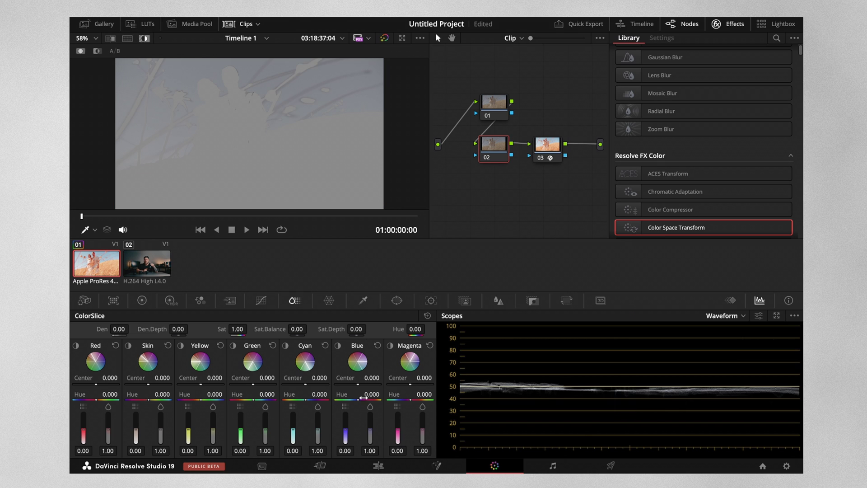
{"action": "left_click_drag", "start_coordinate": [364, 381], "coordinate": [344, 381]}
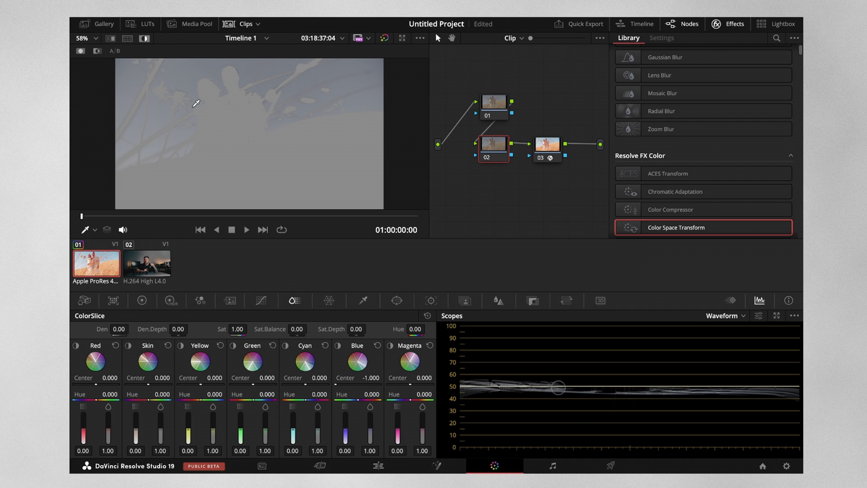
{"action": "left_click", "coordinate": [145, 39]}
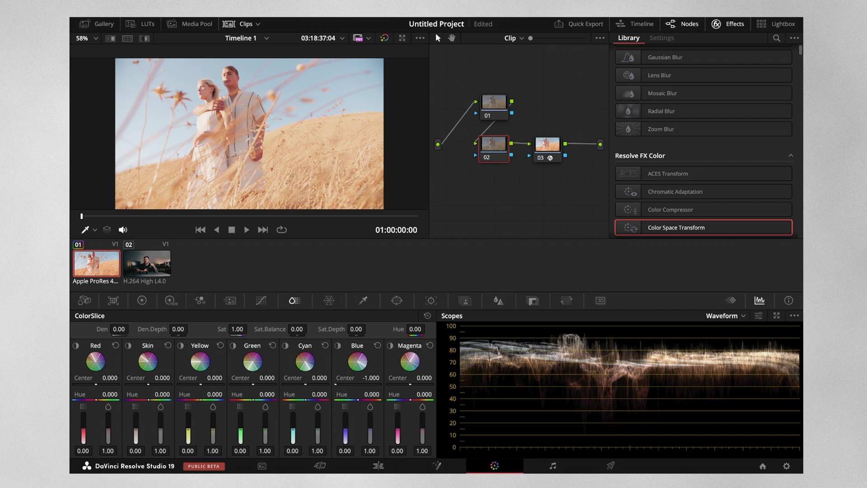
- Reset Blue hue to 0.000, raise Blue values to 1.00 and 1.40, and compare node 02
{"action": "left_click_drag", "start_coordinate": [358, 399], "coordinate": [386, 399]}
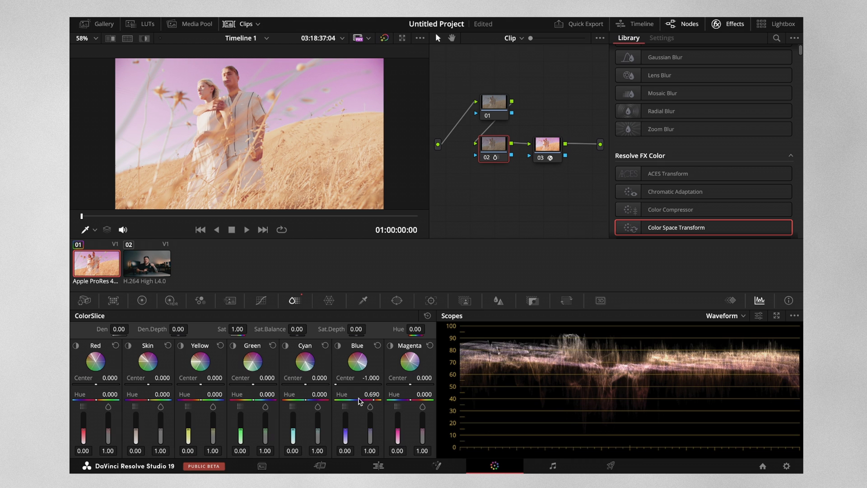
{"action": "double_click", "coordinate": [338, 394]}
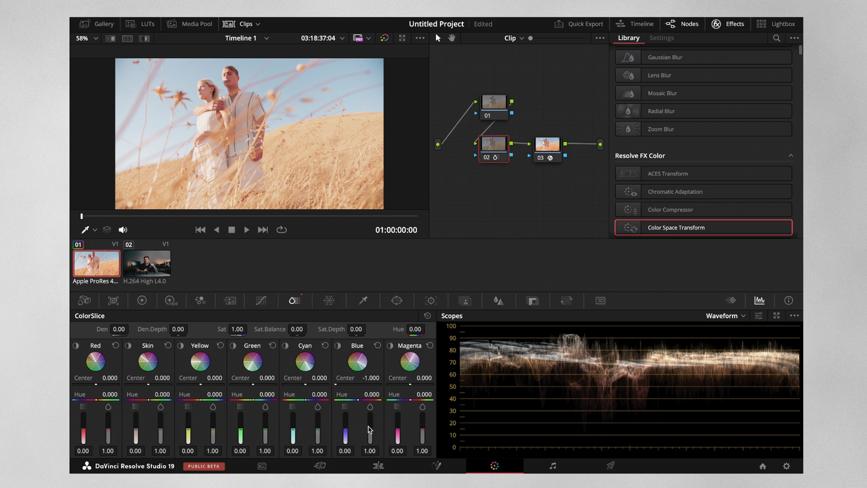
{"action": "left_click_drag", "start_coordinate": [345, 436], "coordinate": [345, 416]}
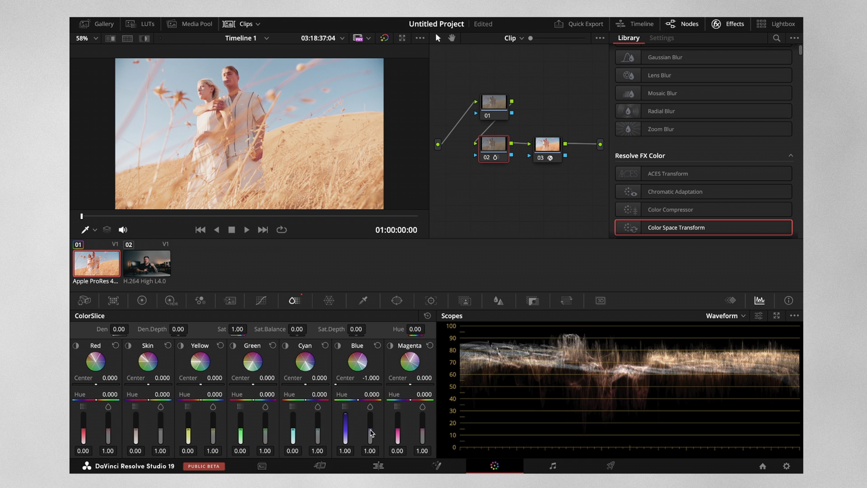
{"action": "left_click_drag", "start_coordinate": [370, 428], "coordinate": [370, 422]}
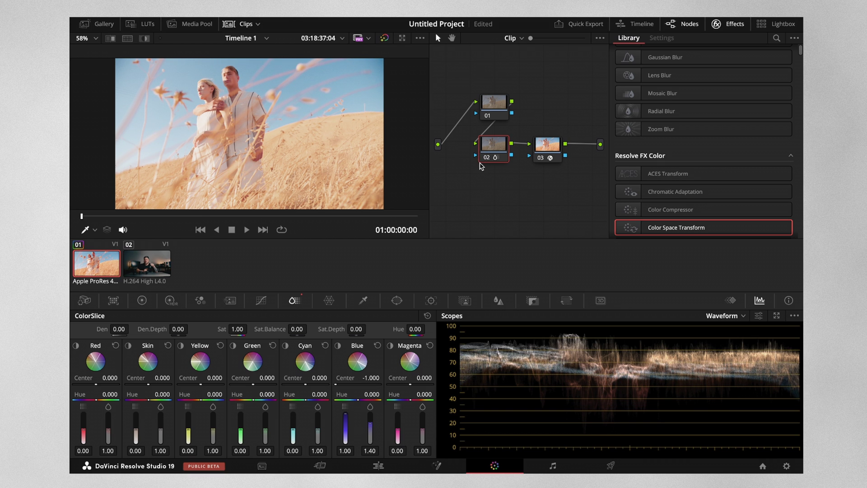
{"action": "left_click", "coordinate": [485, 158]}
{"action": "left_click", "coordinate": [485, 158]}
- Save the project and shift the Yellow slice center to -0.918 using the highlight preview
{"action": "key", "text": "ctrl+s"}
{"action": "left_click", "coordinate": [182, 346]}
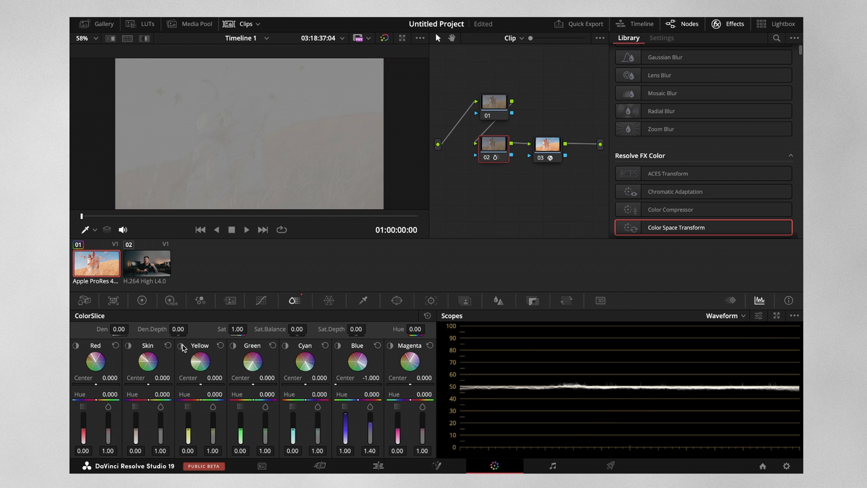
{"action": "left_click", "coordinate": [182, 346]}
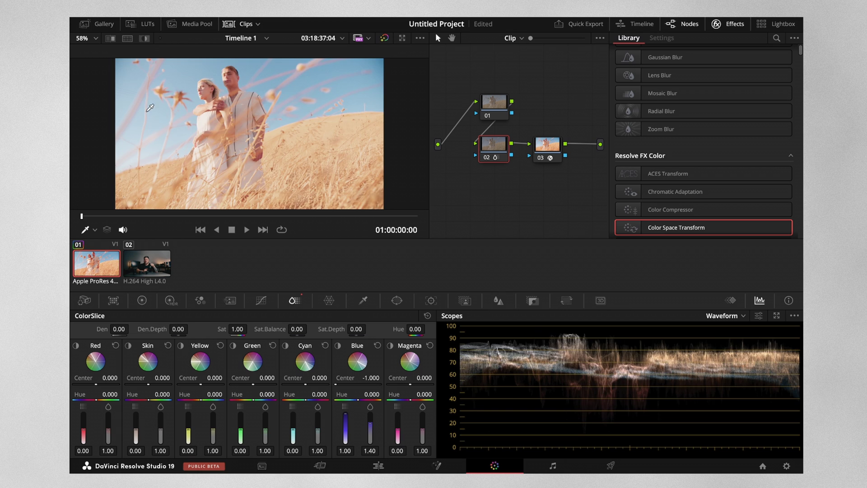
{"action": "left_click", "coordinate": [145, 39]}
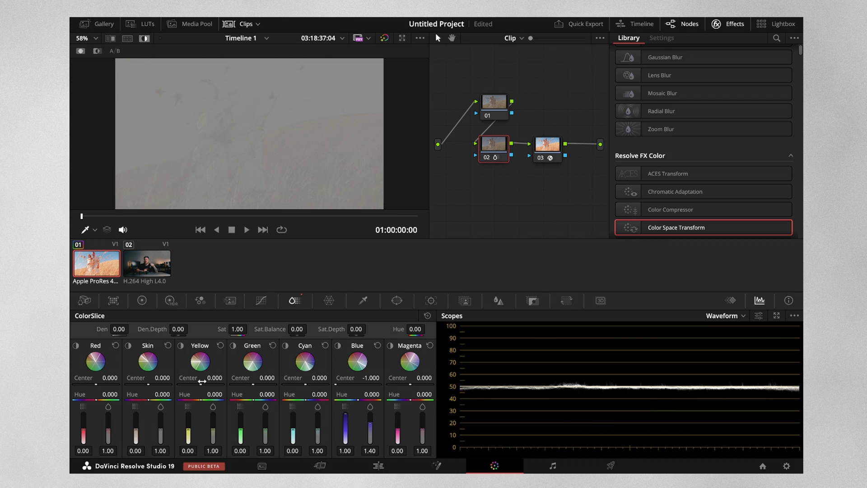
{"action": "mouse_move", "coordinate": [202, 382]}
{"action": "left_mouse_down"}
{"action": "mouse_move", "coordinate": [192, 383]}
{"action": "mouse_move", "coordinate": [214, 378]}
{"action": "left_mouse_up"}
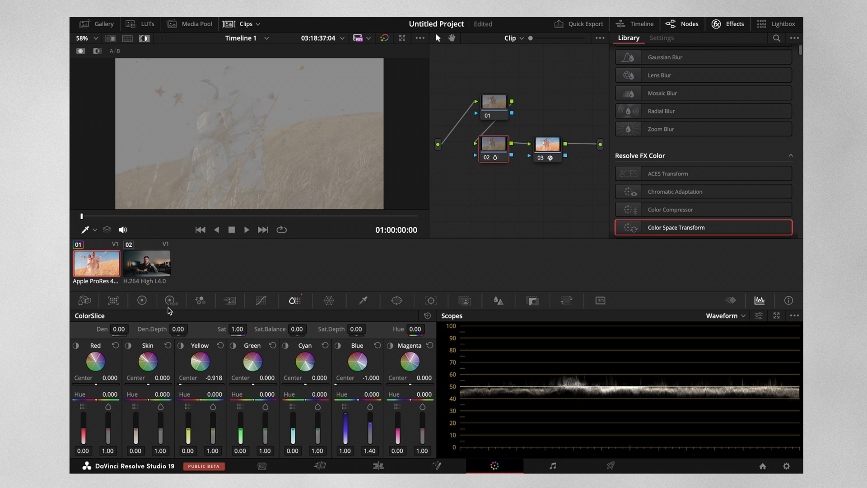
{"action": "left_click", "coordinate": [144, 38]}
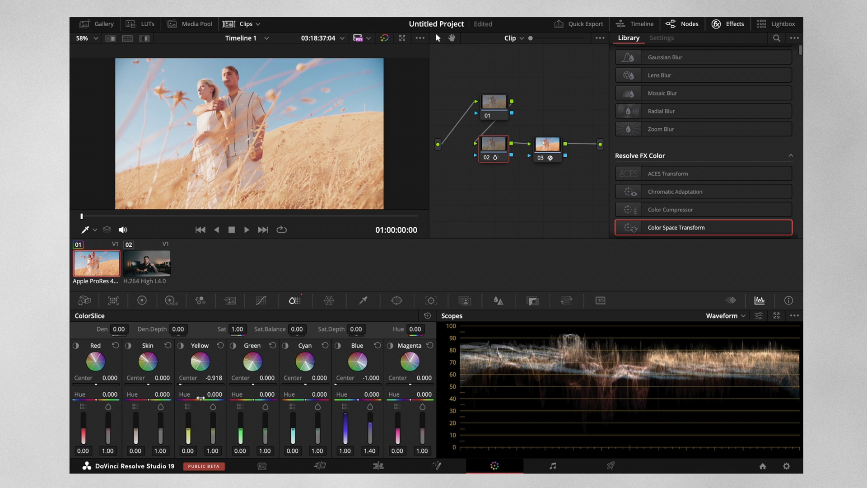
- Set the Yellow values to 0.44 and 0.82, then compare node 02 on and off
{"action": "left_click_drag", "start_coordinate": [190, 432], "coordinate": [189, 418]}
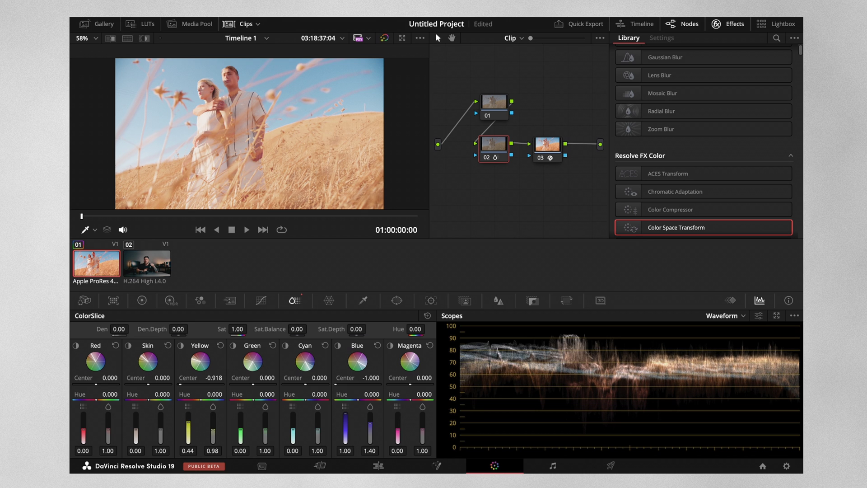
{"action": "left_click_drag", "start_coordinate": [213, 428], "coordinate": [213, 432]}
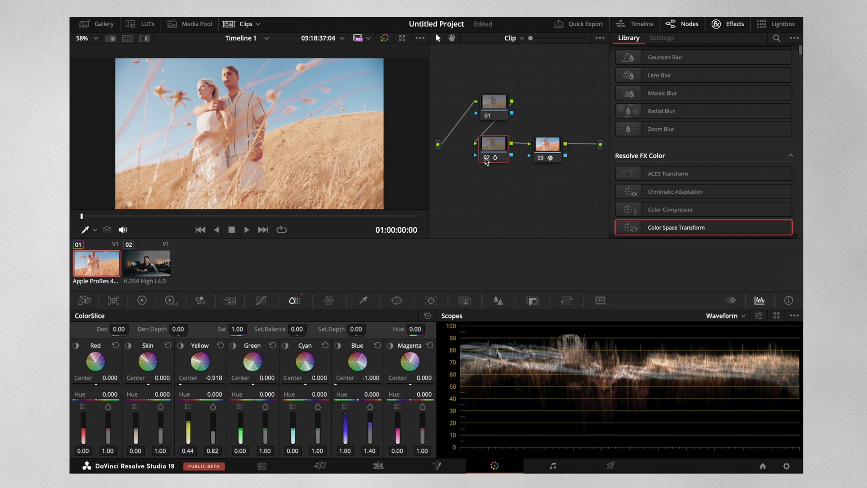
{"action": "left_click", "coordinate": [485, 158]}
{"action": "left_click", "coordinate": [485, 157]}
{"action": "left_click", "coordinate": [485, 158]}
{"action": "left_click", "coordinate": [485, 157]}
- Shift the Skin slice center to -1.000 with highlight preview, then compare node 02 on and off
{"action": "left_click", "coordinate": [129, 346]}
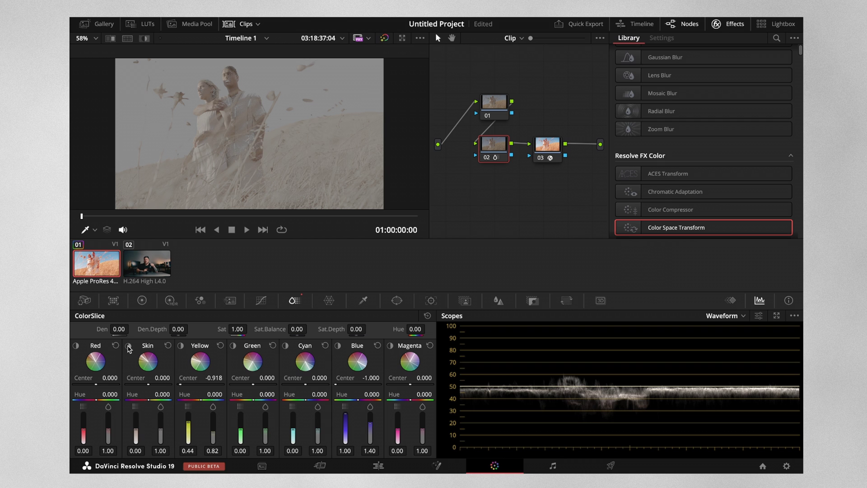
{"action": "left_click", "coordinate": [129, 346]}
{"action": "left_click", "coordinate": [145, 37]}
{"action": "left_click_drag", "start_coordinate": [155, 384], "coordinate": [137, 385]}
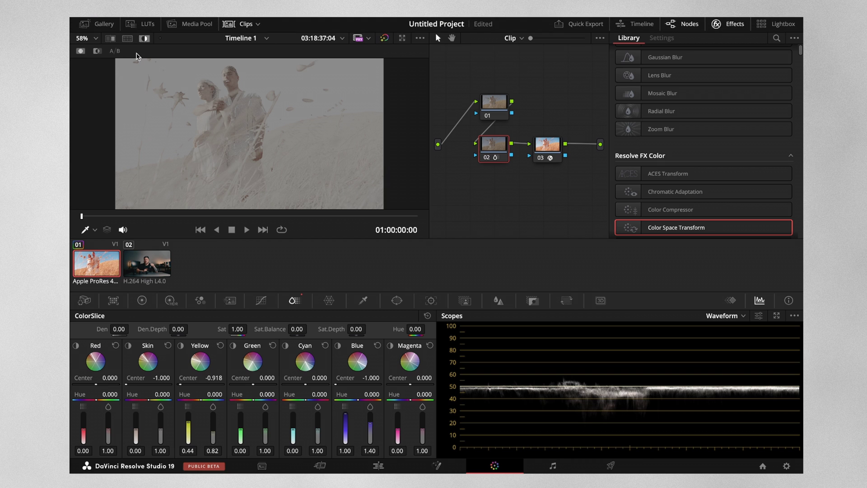
{"action": "left_click", "coordinate": [144, 37]}
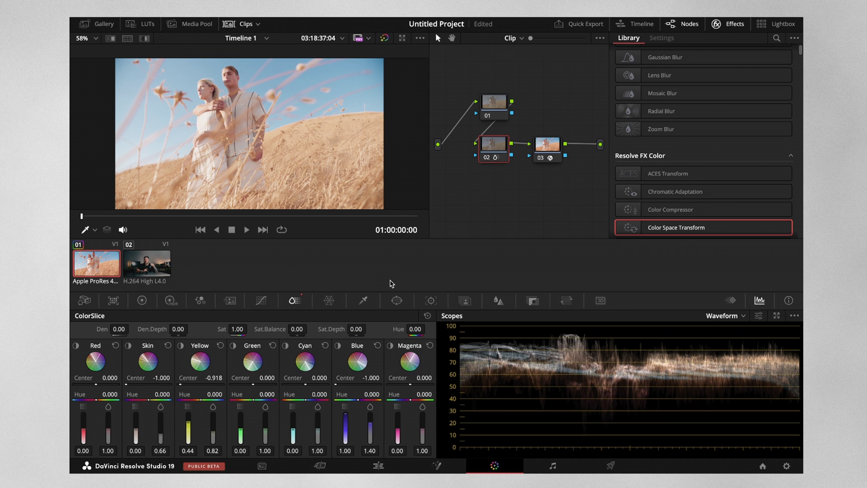
{"action": "left_click", "coordinate": [487, 157]}
{"action": "left_click", "coordinate": [486, 158]}
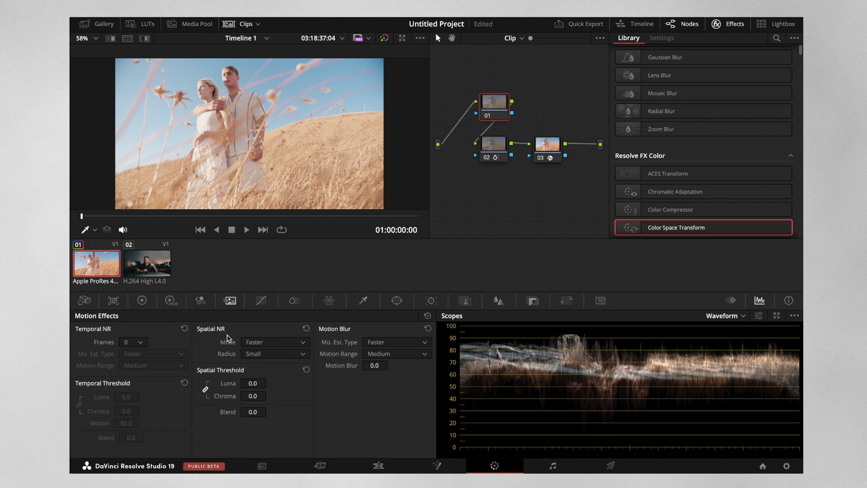
- Set node 01's Spatial NR Mode to UltraNR and analyse the noise profile (Luma 3.5, Chroma 2.3)
{"action": "left_click", "coordinate": [255, 344]}
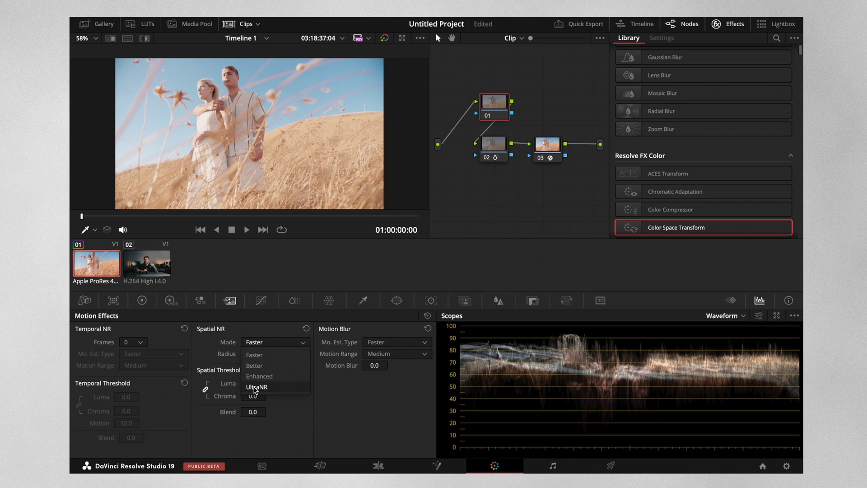
{"action": "left_click", "coordinate": [256, 387]}
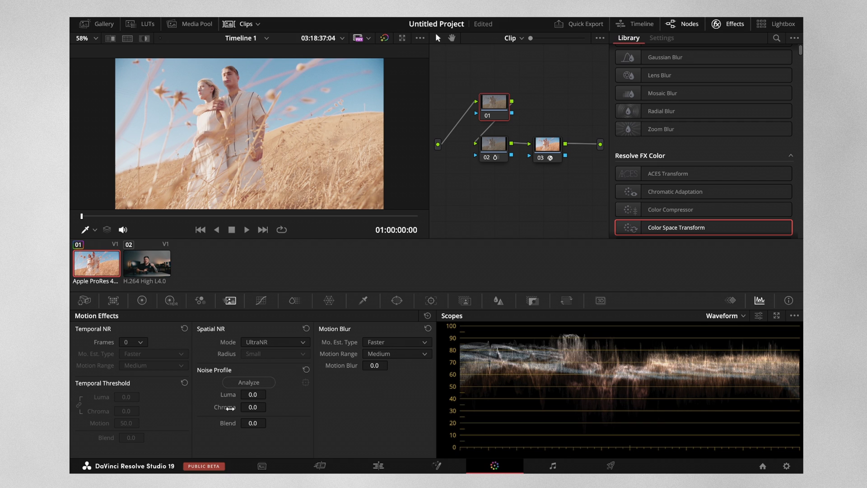
{"action": "left_click", "coordinate": [251, 385]}
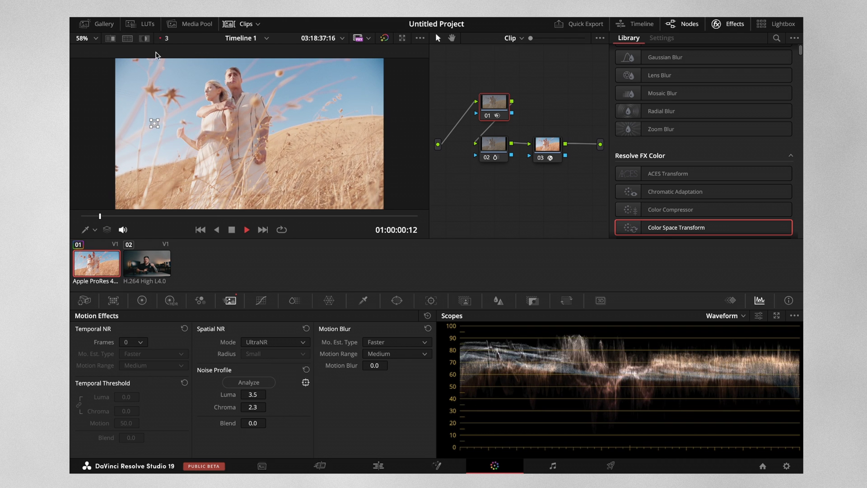
- Switch spatial noise reduction to Enhanced, check the Luma threshold, and play the clip to review
{"action": "key", "text": "space"}
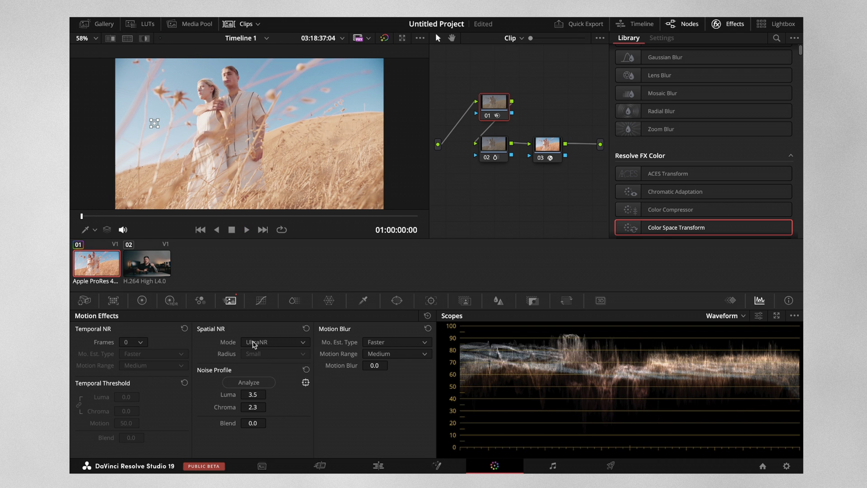
{"action": "left_click", "coordinate": [253, 345]}
{"action": "left_click", "coordinate": [258, 378]}
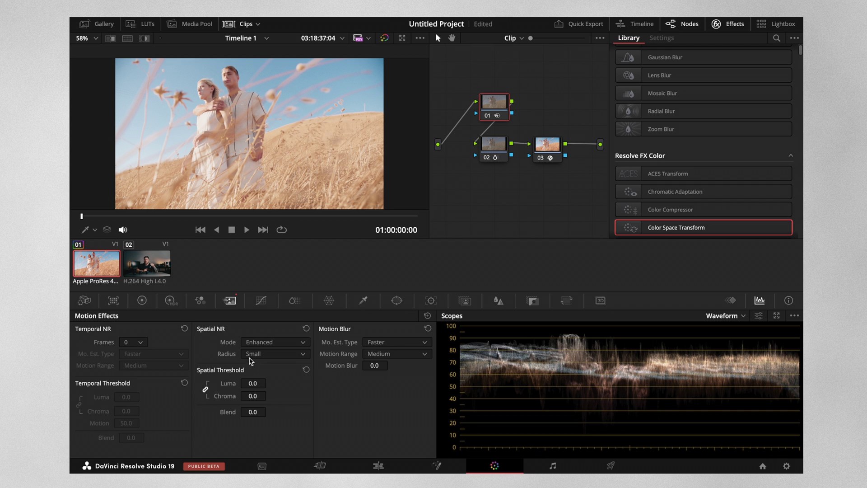
{"action": "left_click", "coordinate": [249, 383]}
{"action": "left_click", "coordinate": [247, 229]}
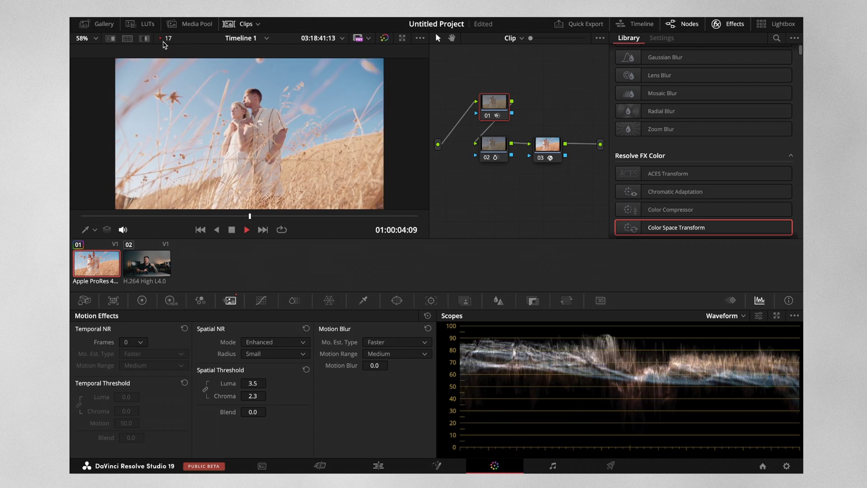
{"action": "left_click", "coordinate": [247, 230]}
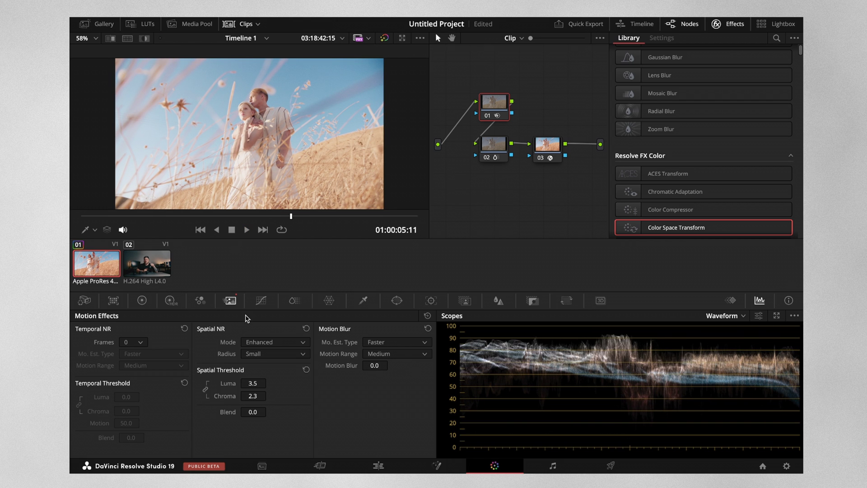
- Try UltraNR again, then settle on Enhanced spatial noise reduction
{"action": "left_click", "coordinate": [271, 342]}
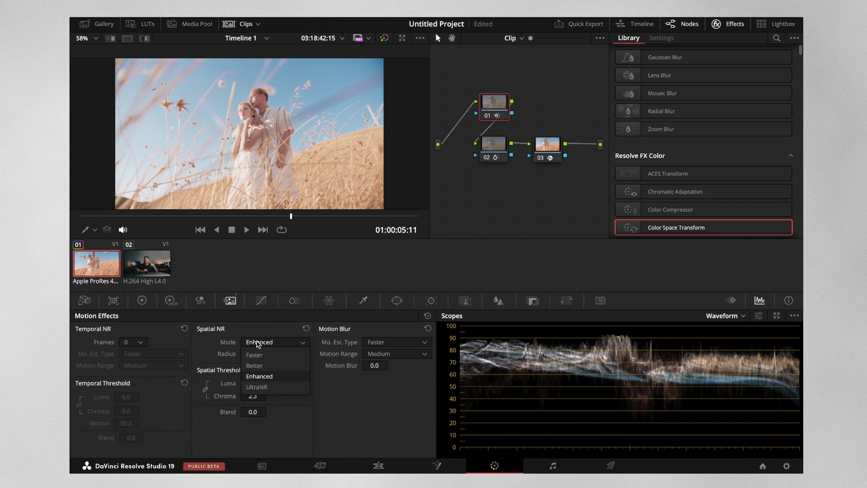
{"action": "left_click", "coordinate": [257, 392]}
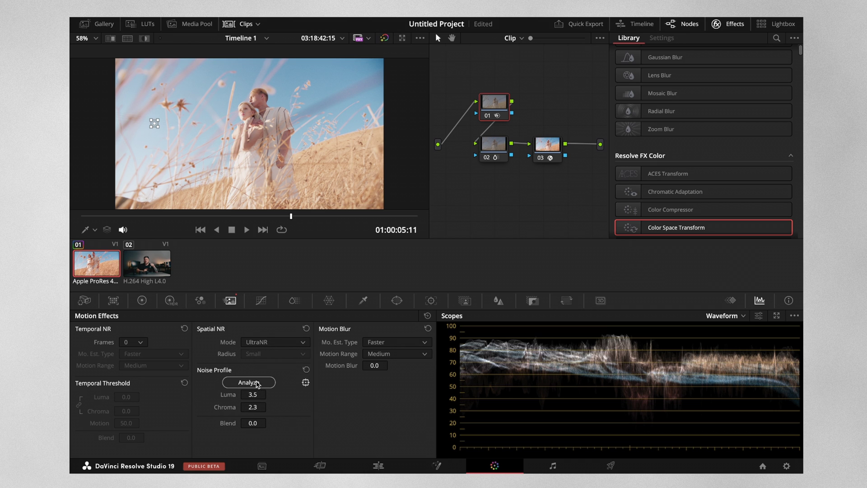
{"action": "left_click", "coordinate": [264, 343]}
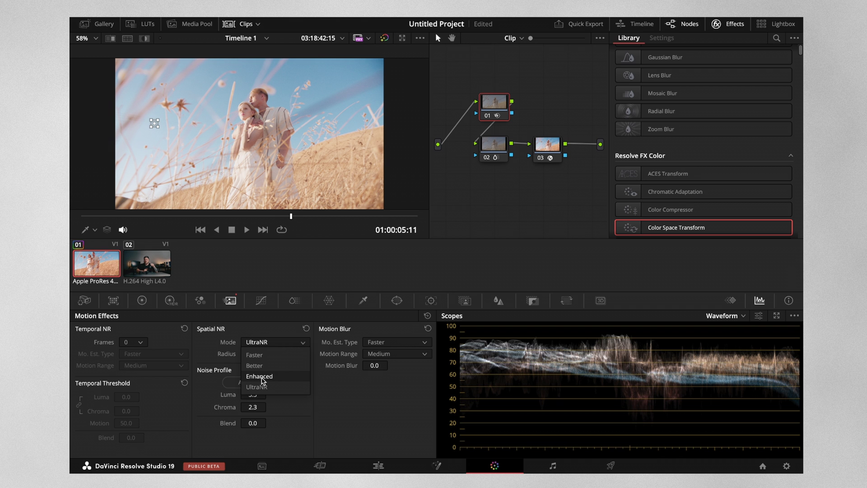
{"action": "left_click", "coordinate": [263, 381]}
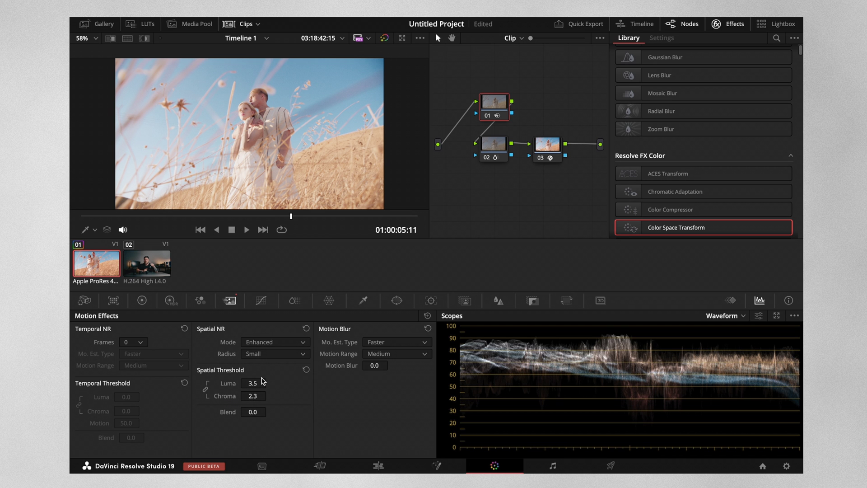